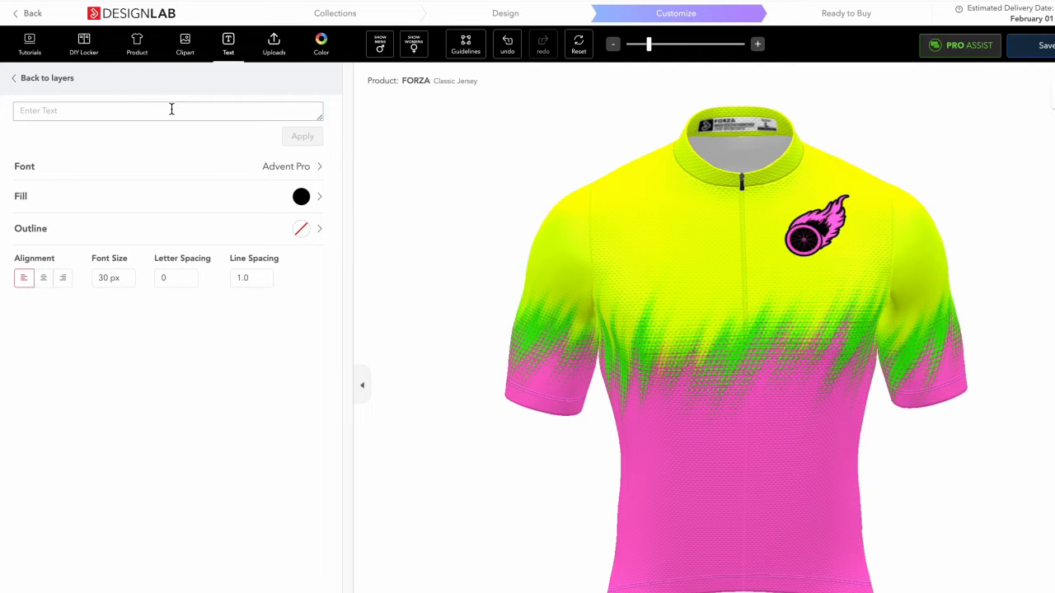
# Step: Add the two-line text "Seattle / Athletic Co." and place it on the jersey's chest below the flaming wheel logo
pyautogui.click(172, 109)
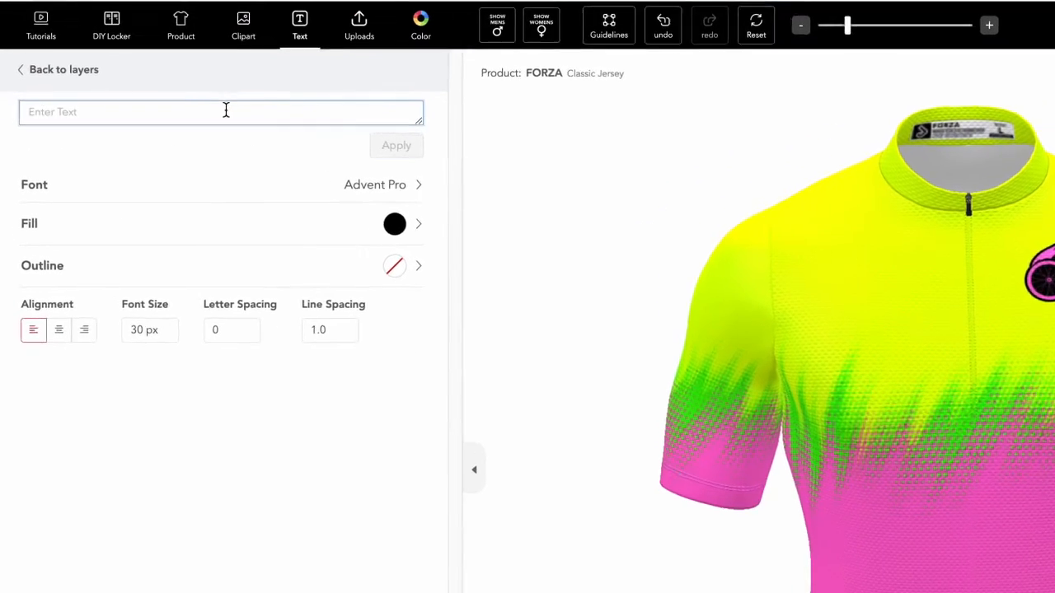
pyautogui.write('Se')
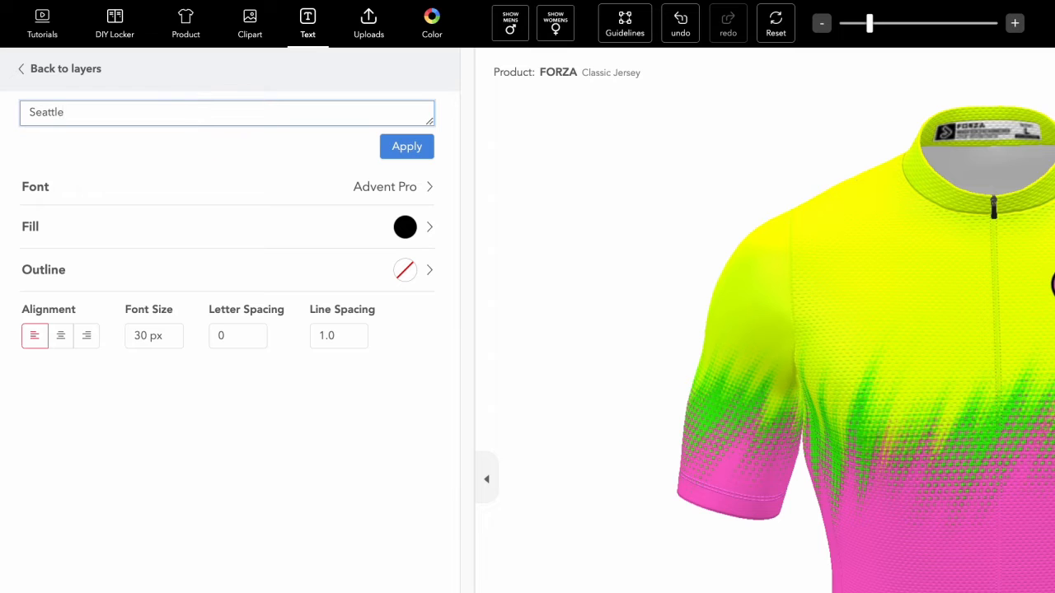
pyautogui.write('attle')
pyautogui.press('Return')
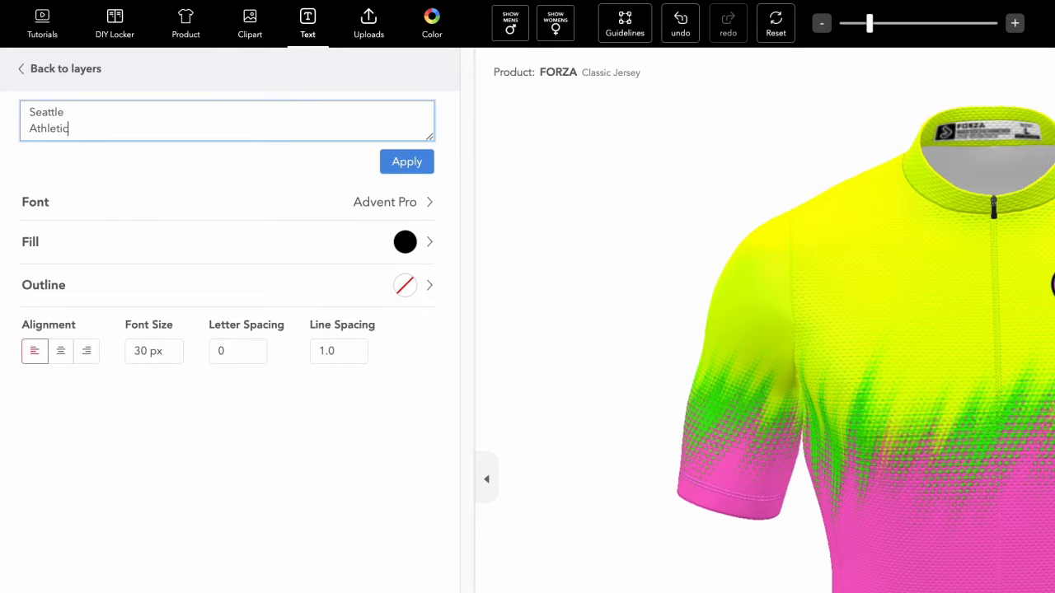
pyautogui.click(418, 165)
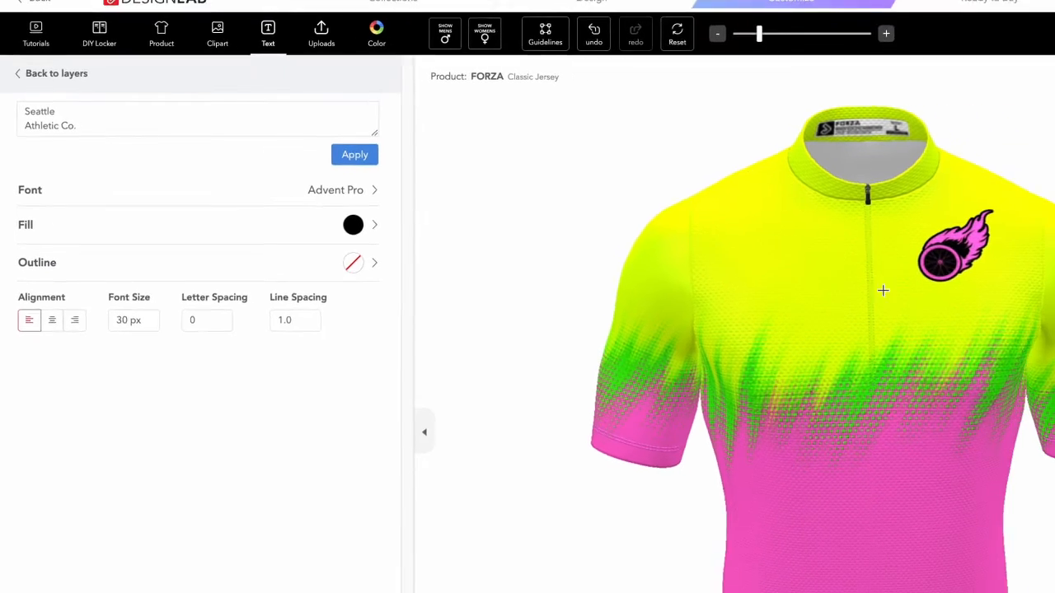
pyautogui.click(1042, 334)
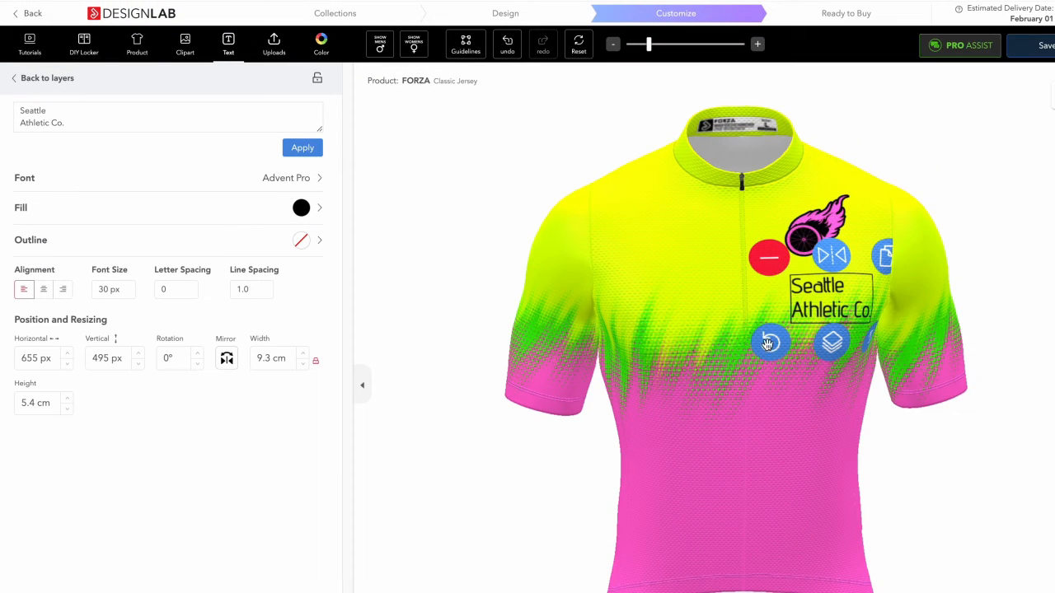
# Step: Change the font of the Seattle Athletic Co. text to Russo One and return to its text settings
pyautogui.click(304, 181)
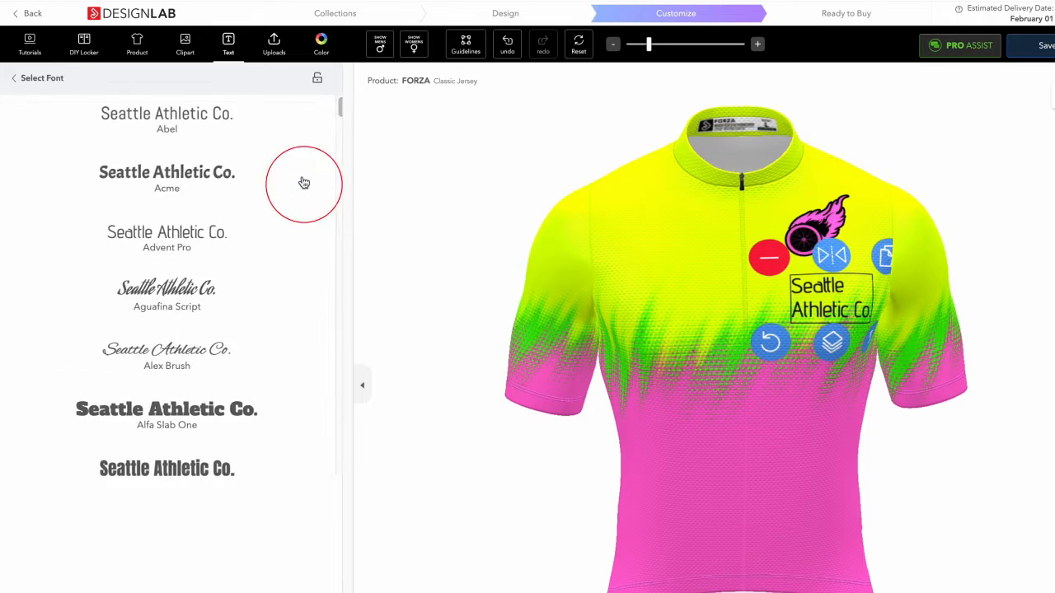
pyautogui.moveTo(335, 112); pyautogui.dragTo(341, 407)
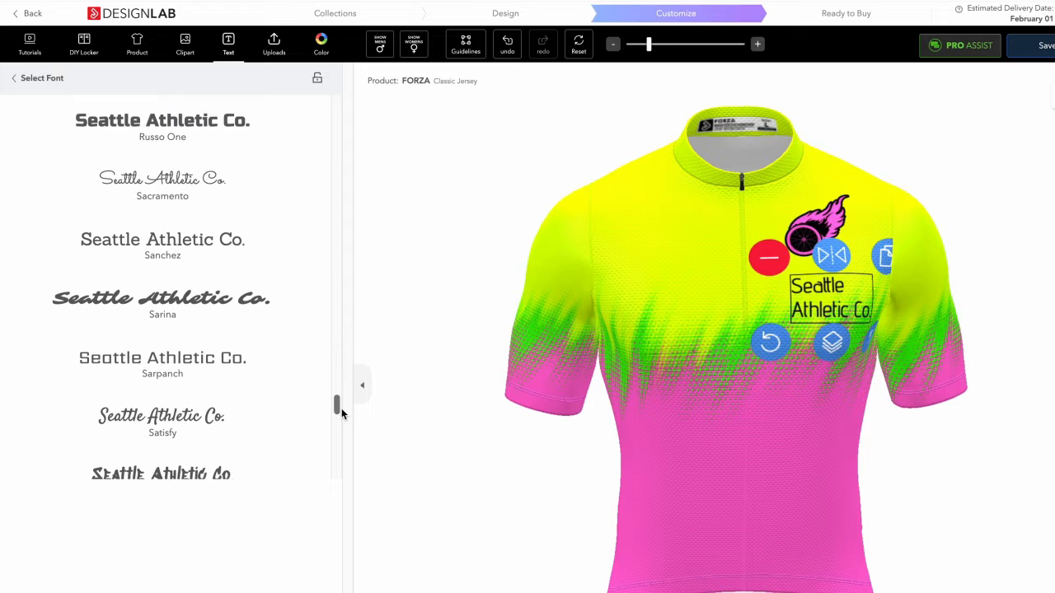
pyautogui.click(171, 126)
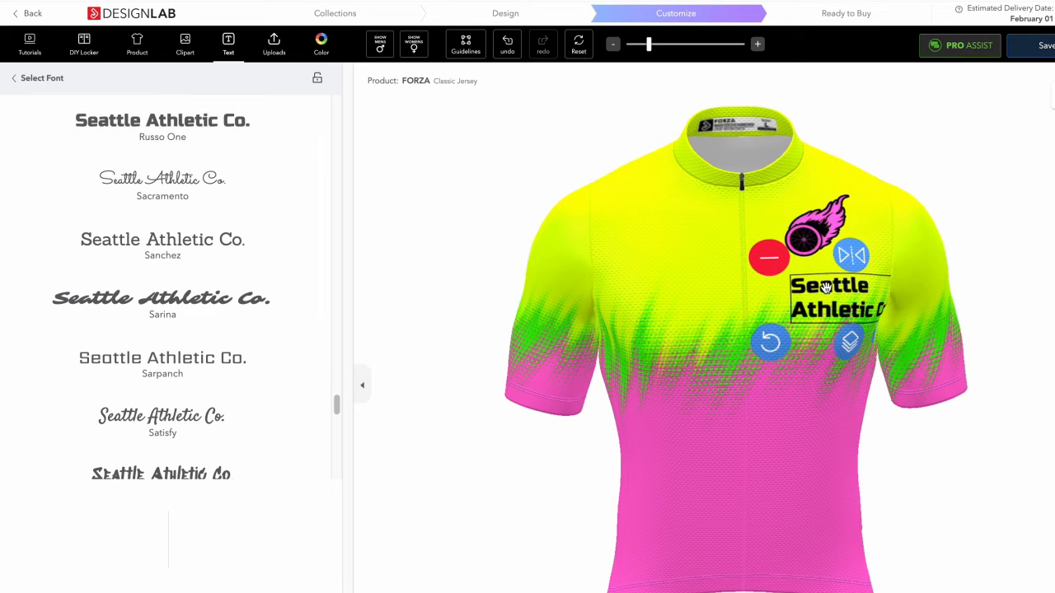
pyautogui.click(31, 81)
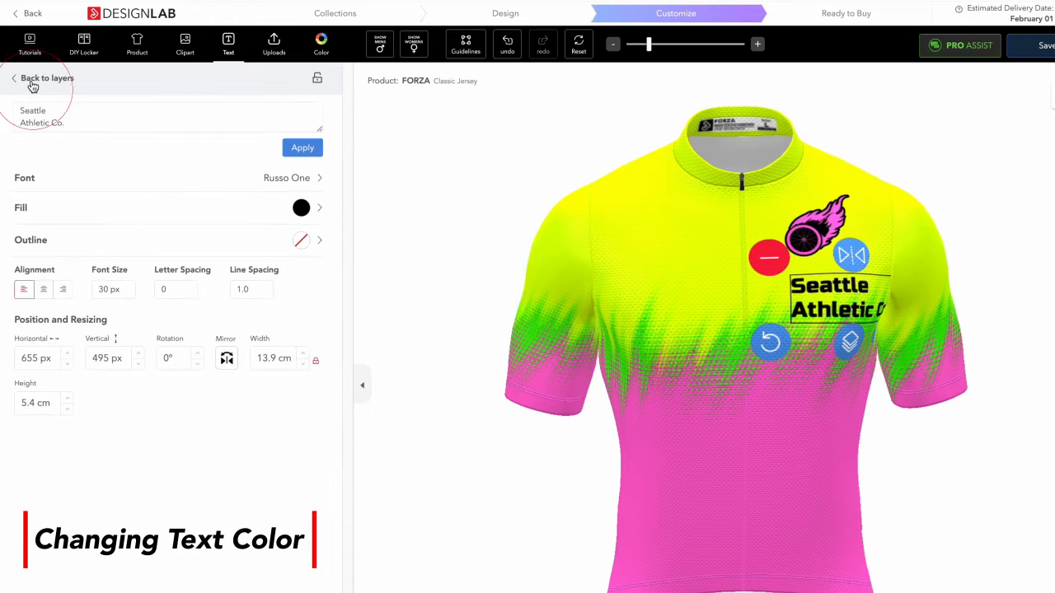
# Step: Set the text's fill to the fluorescent color J97-Neon Pink
pyautogui.click(301, 209)
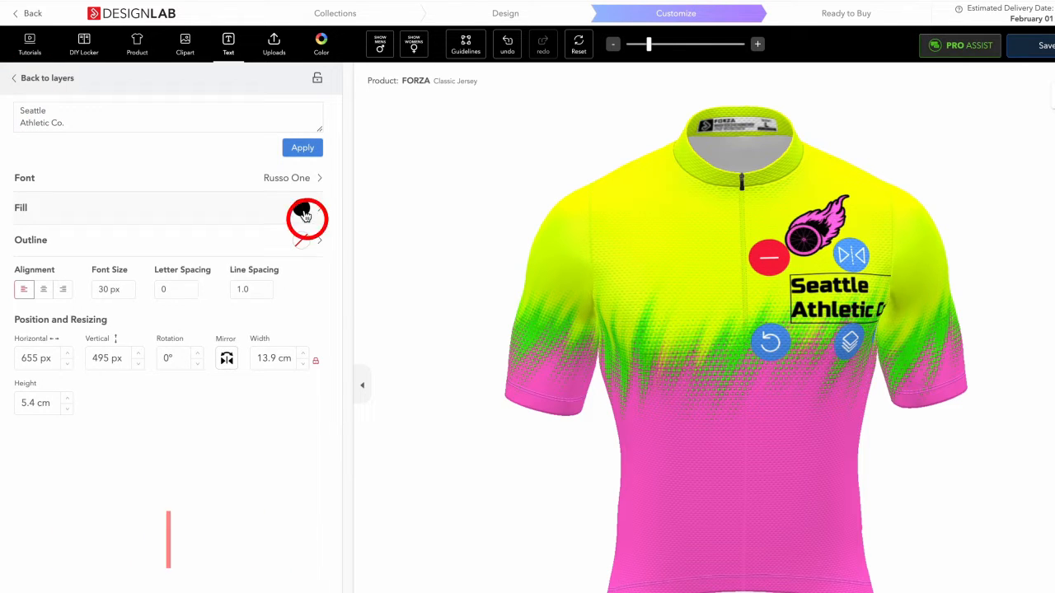
pyautogui.moveTo(337, 207); pyautogui.dragTo(332, 379)
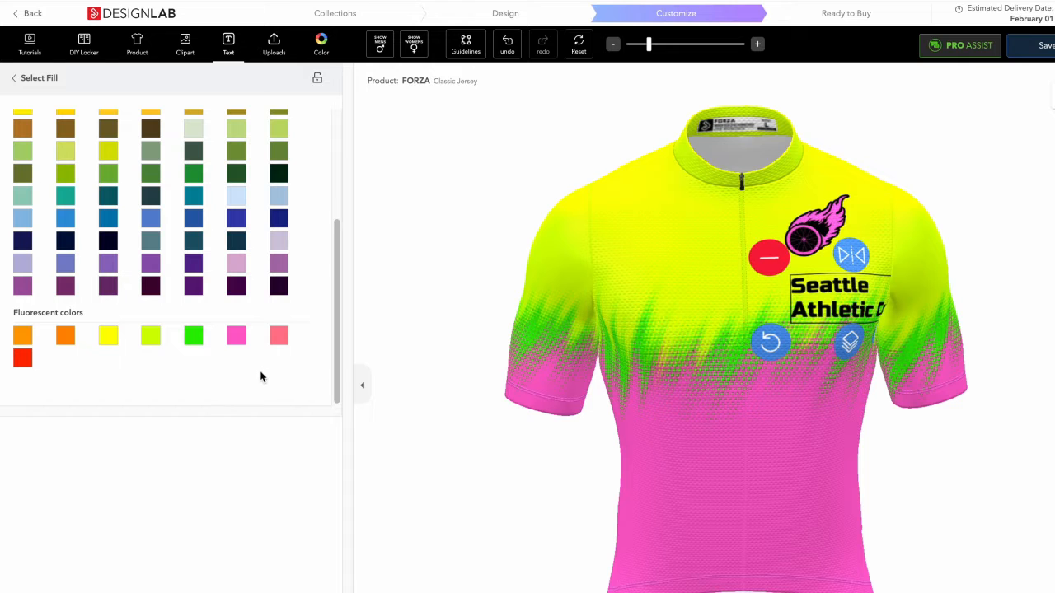
pyautogui.click(237, 339)
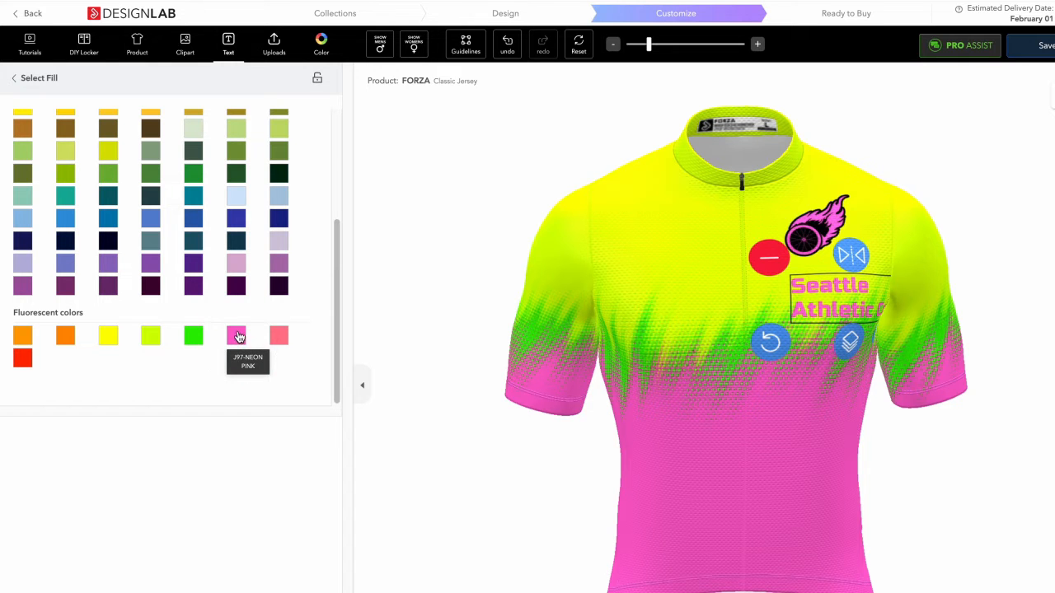
pyautogui.moveTo(337, 272); pyautogui.dragTo(339, 156)
pyautogui.click(21, 79)
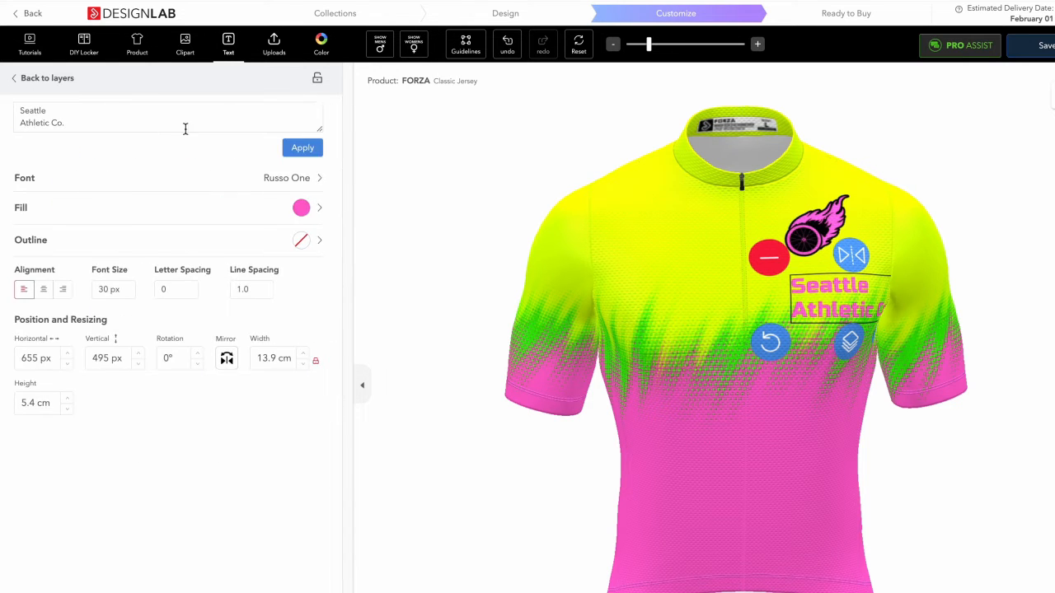
# Step: Give the text a black outline with adjusted thickness, and move it to the chest side opposite the logo
pyautogui.click(301, 240)
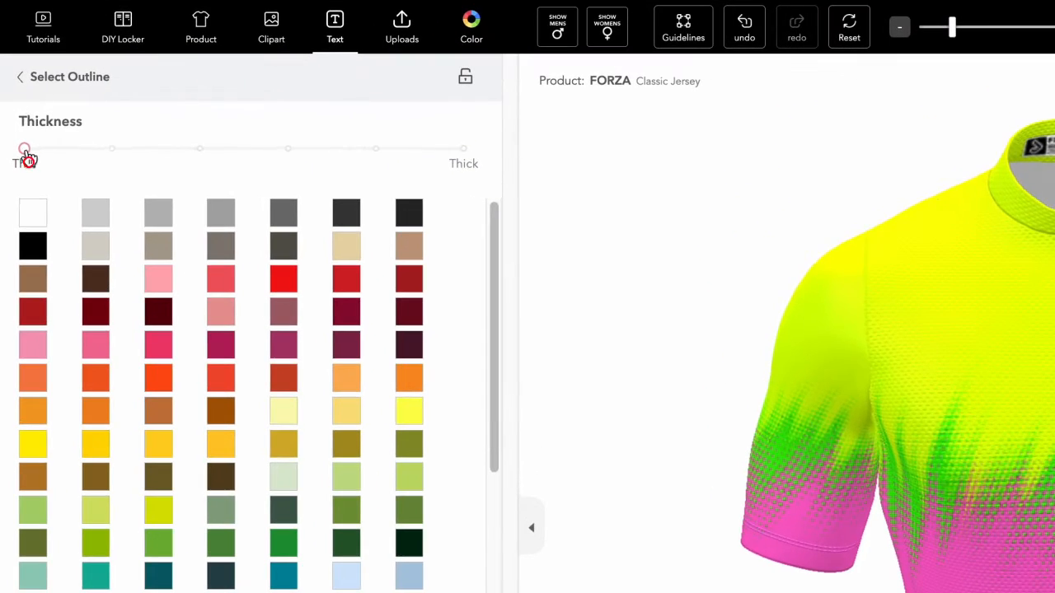
pyautogui.moveTo(17, 128); pyautogui.dragTo(277, 164)
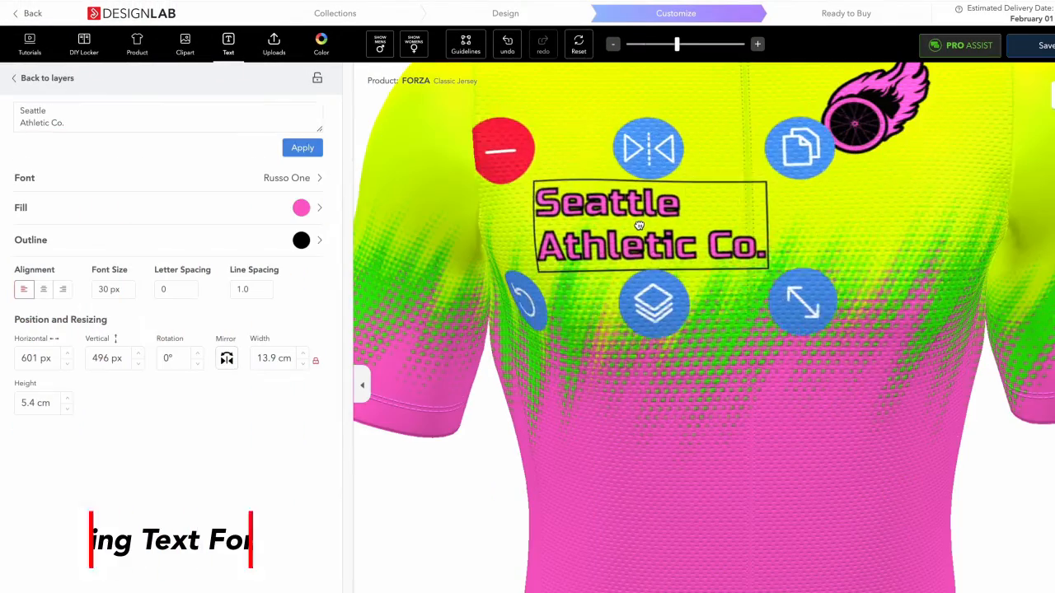
pyautogui.moveTo(637, 226)
pyautogui.mouseDown()
pyautogui.moveTo(619, 228)
pyautogui.moveTo(636, 227)
pyautogui.mouseUp()
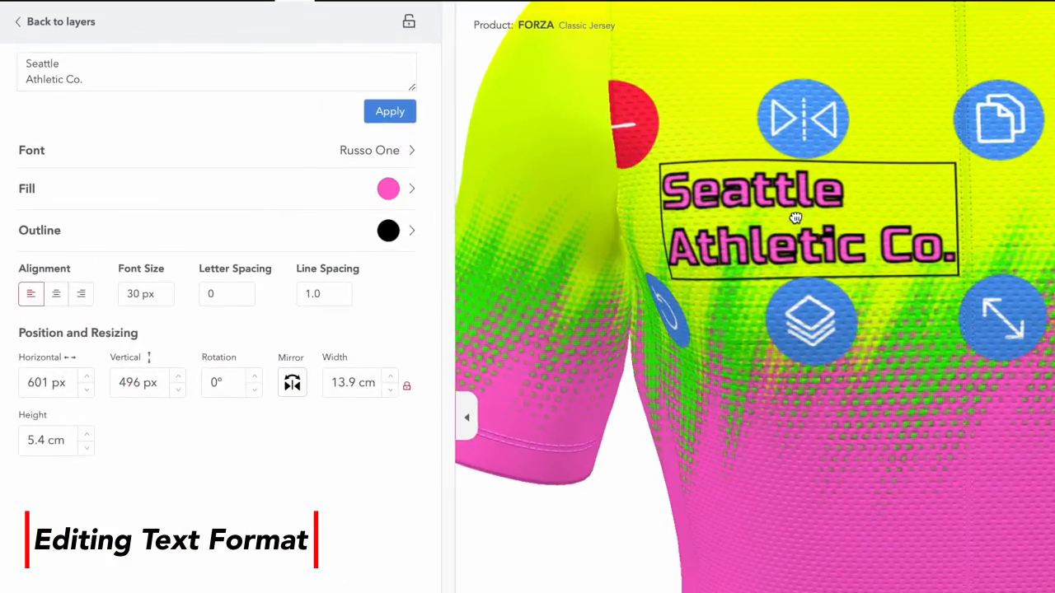
# Step: Compare the center, right and left alignments of the two text lines, and keep them centered
pyautogui.click(56, 298)
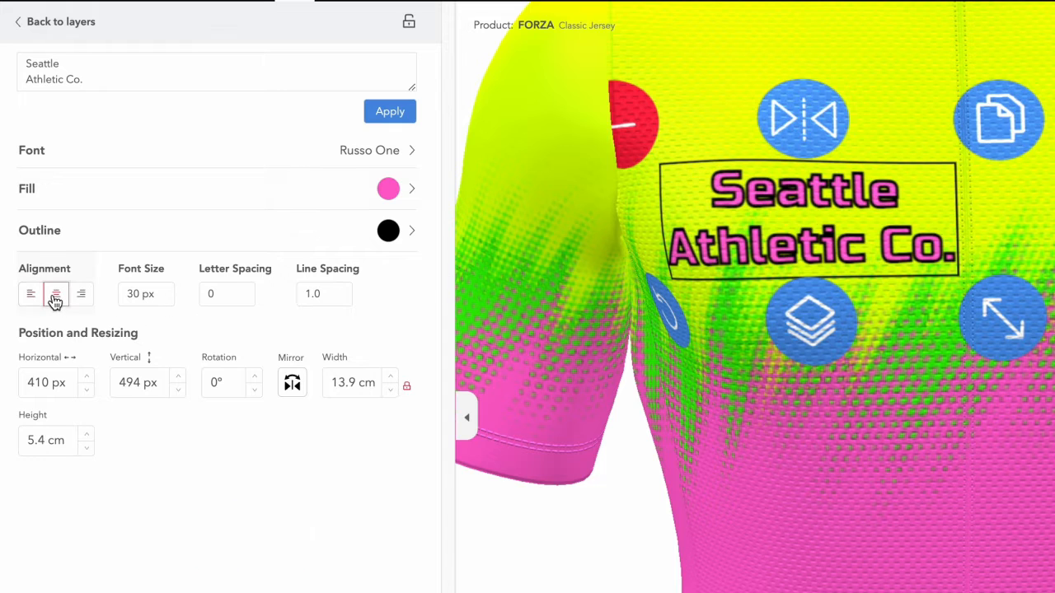
pyautogui.click(84, 297)
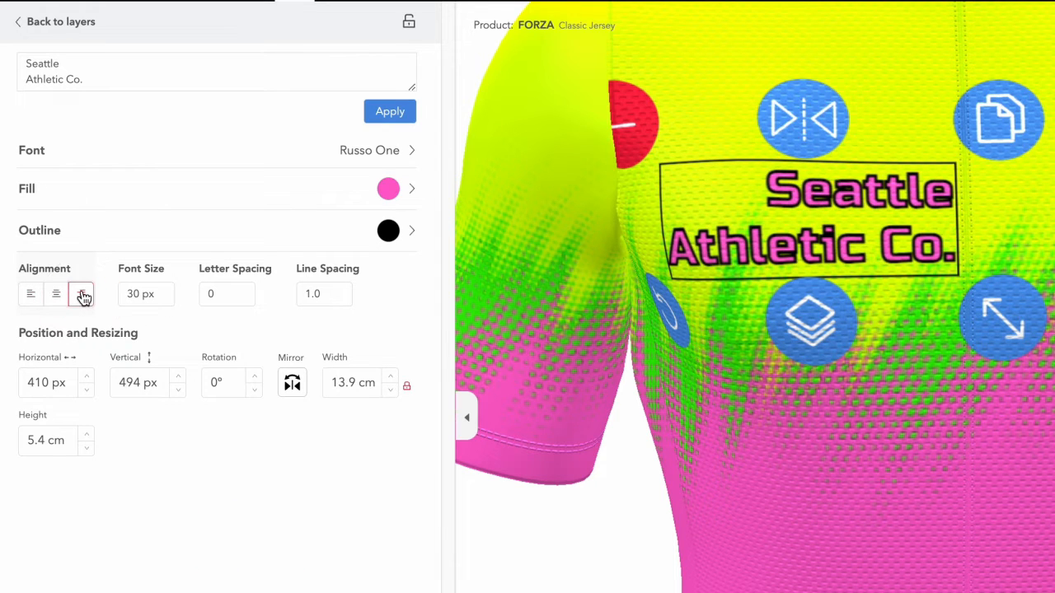
pyautogui.click(30, 297)
pyautogui.click(56, 295)
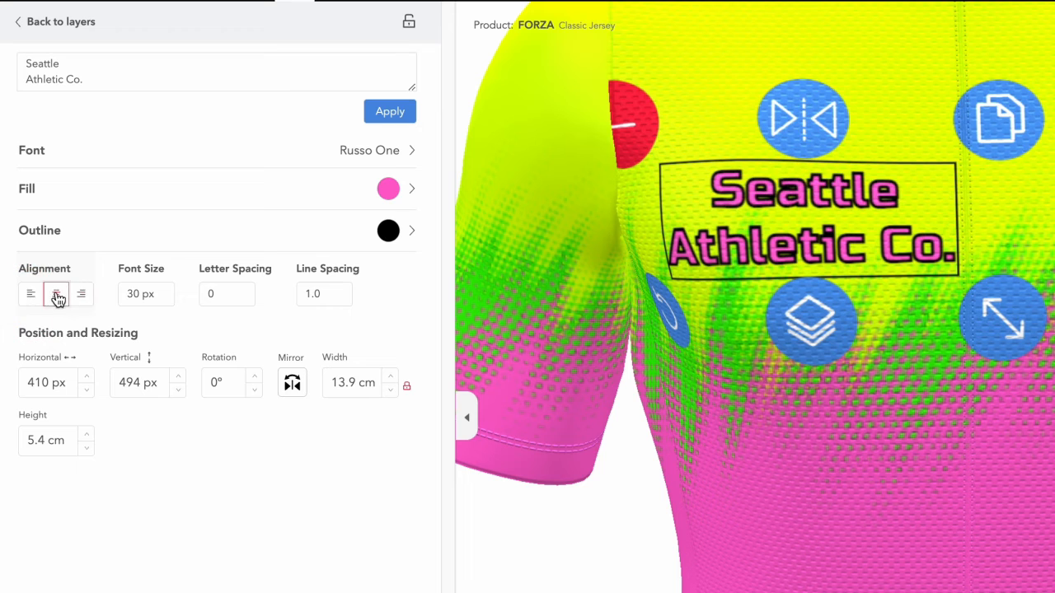
# Step: Reduce the text's font size to 22 px and set its letter spacing to 5
pyautogui.click(167, 305)
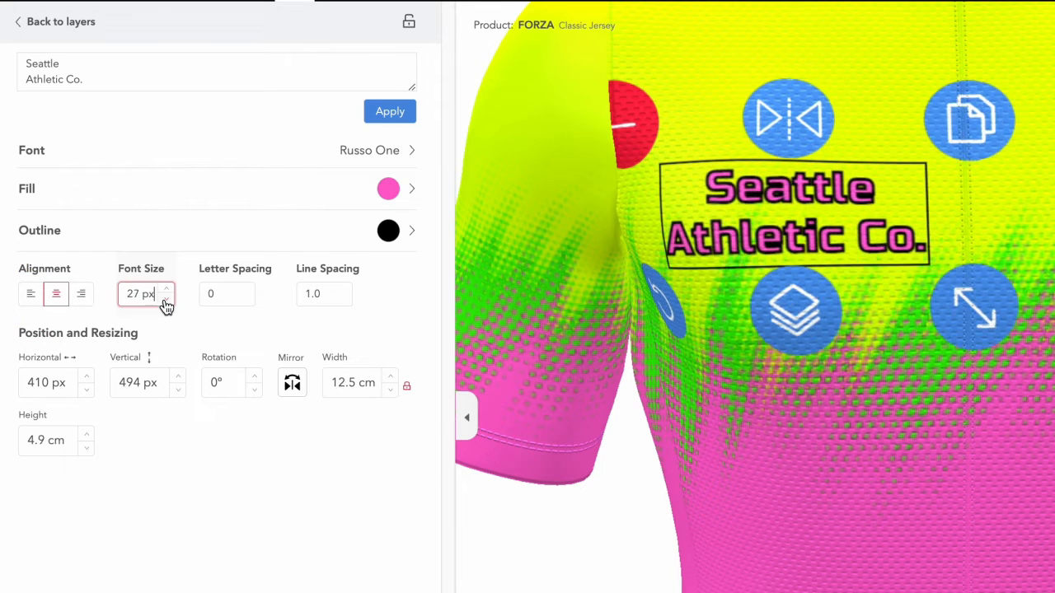
pyautogui.click(167, 305)
pyautogui.click(207, 300)
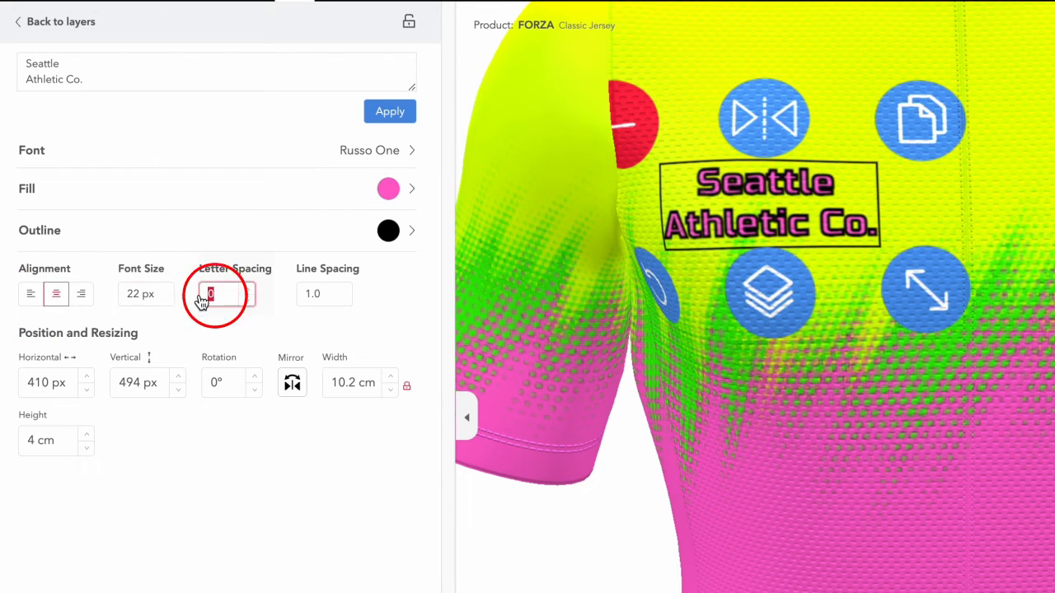
pyautogui.write('20')
pyautogui.press('BackSpace')
pyautogui.press('BackSpace')
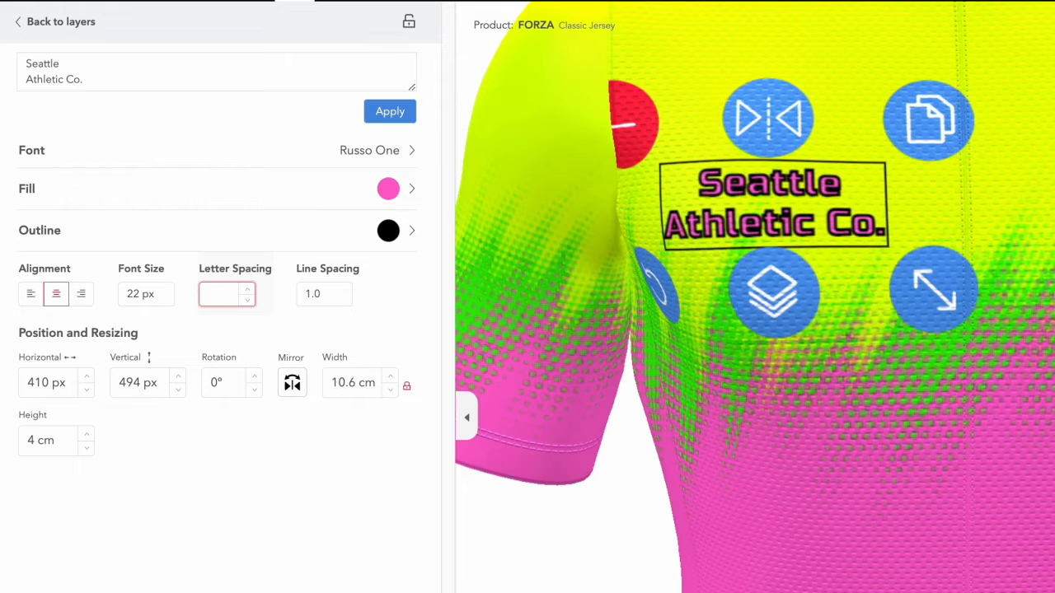
pyautogui.write('5')
# Step: Try line spacings of 3, 2 and 0.5 on the text, and return it to 1
pyautogui.click(322, 295)
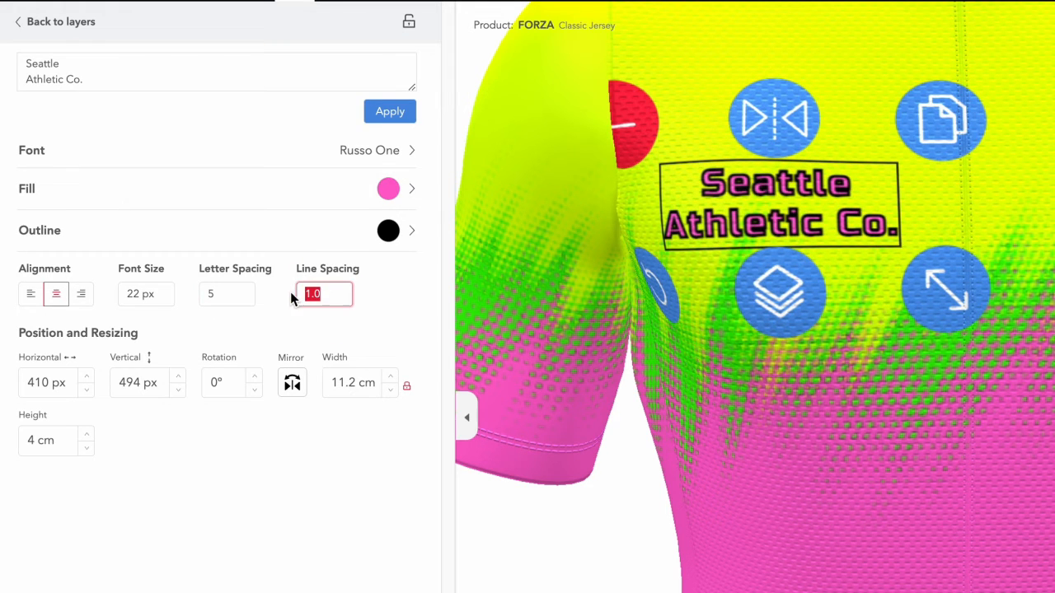
pyautogui.write('3')
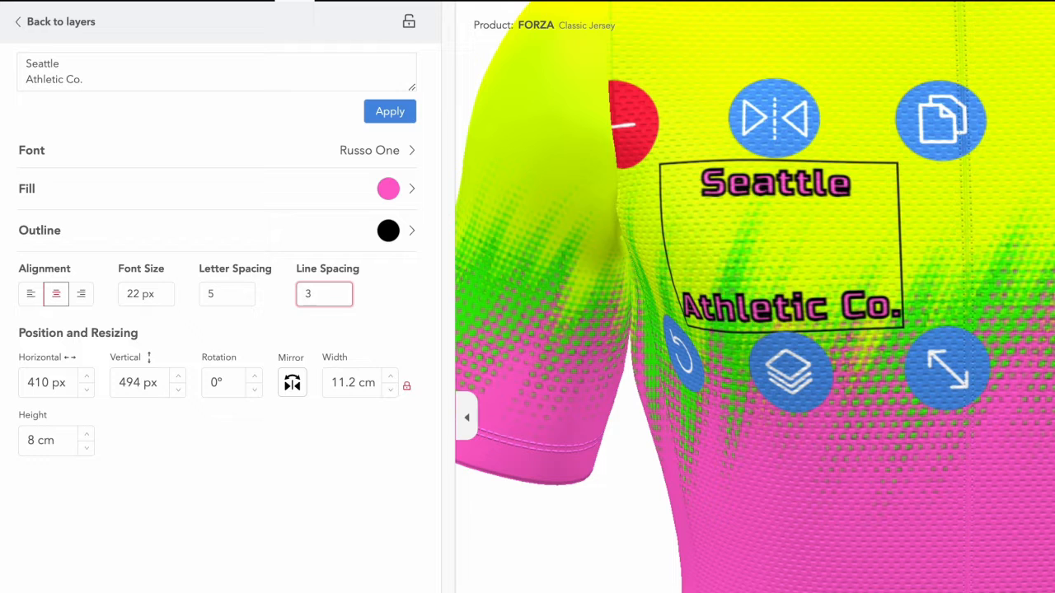
pyautogui.write('2')
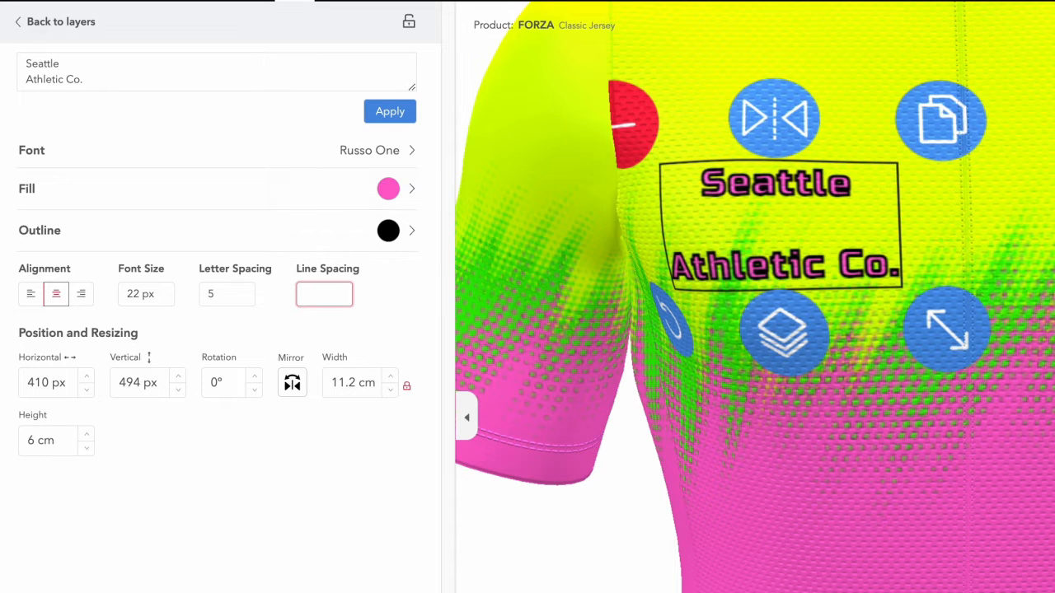
pyautogui.write('0.5')
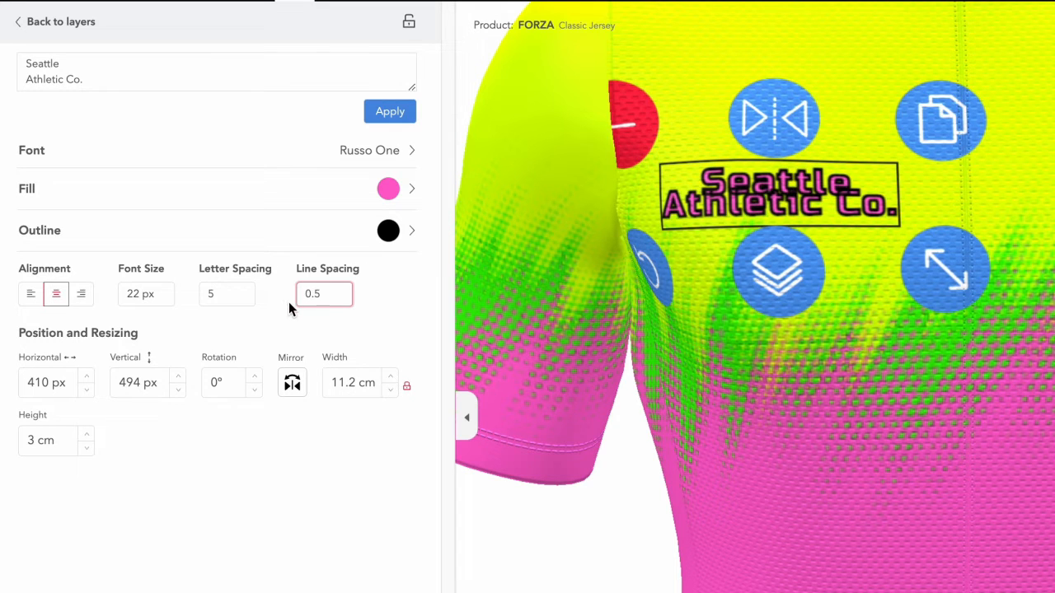
pyautogui.press('BackSpace')
pyautogui.press('BackSpace')
pyautogui.press('BackSpace')
pyautogui.write('1')
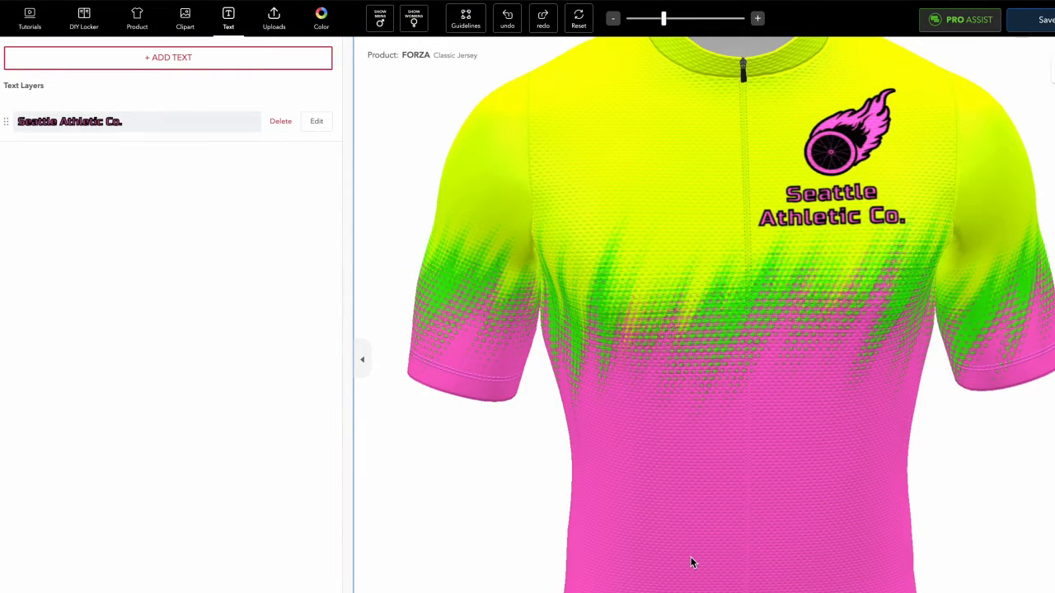
# Step: Move the text from below the logo to the opposite side of the chest and enlarge it proportionally to 20 cm wide
pyautogui.click(840, 215)
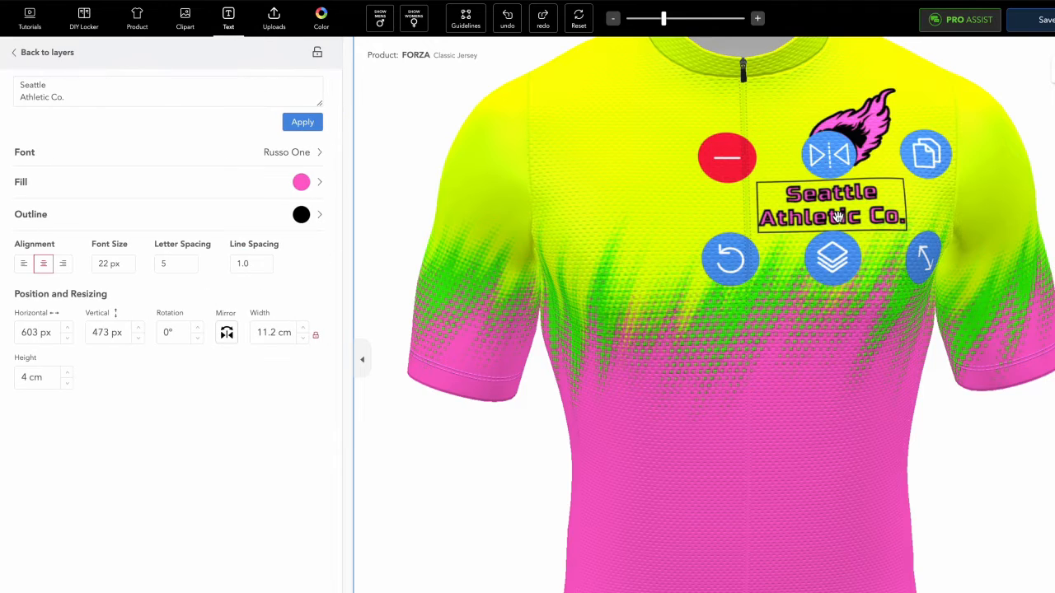
pyautogui.moveTo(837, 216); pyautogui.dragTo(660, 250)
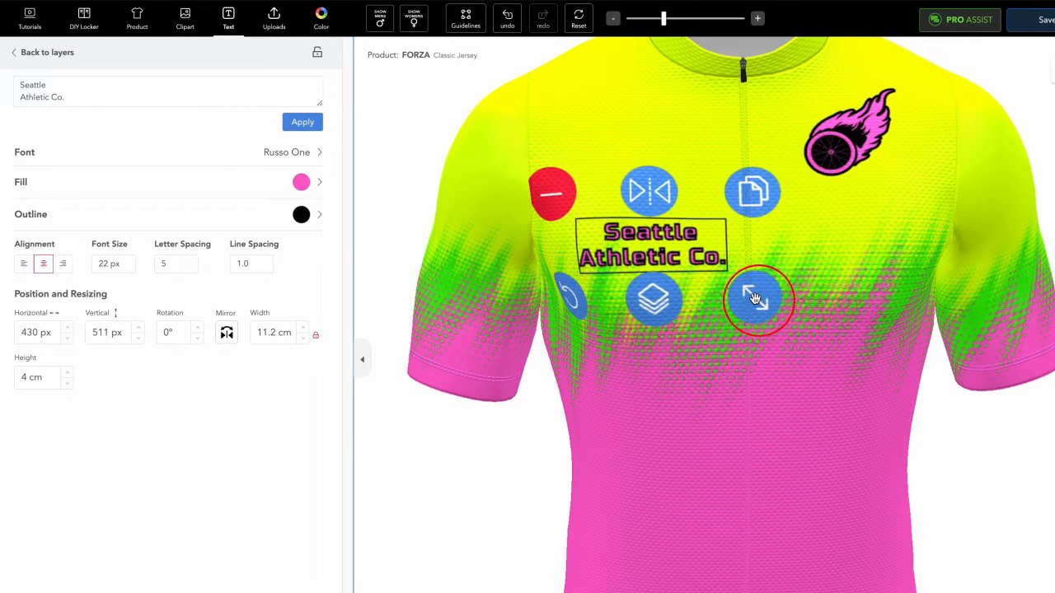
pyautogui.moveTo(755, 299); pyautogui.dragTo(732, 276)
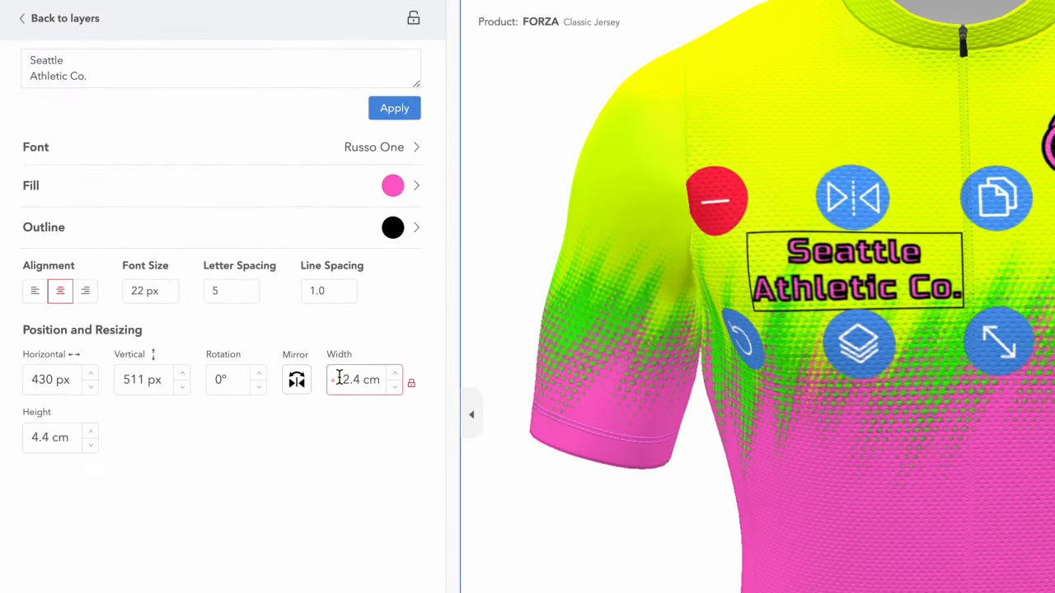
pyautogui.click(281, 345)
pyautogui.write('20')
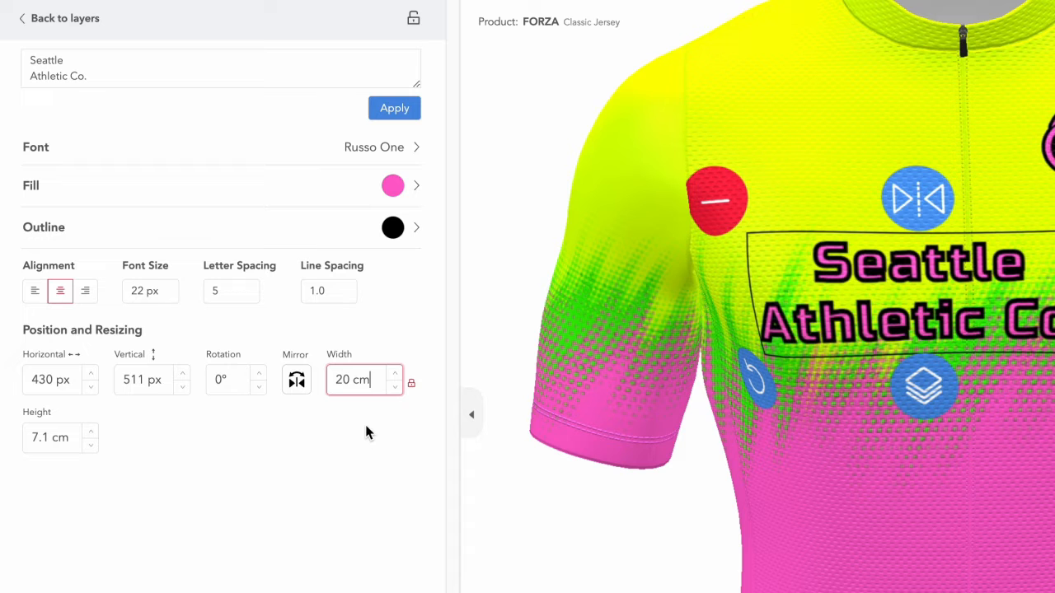
# Step: Unlock the text's proportions and stretch it to a width of 30 cm and a height of 5 cm
pyautogui.click(411, 383)
pyautogui.click(375, 380)
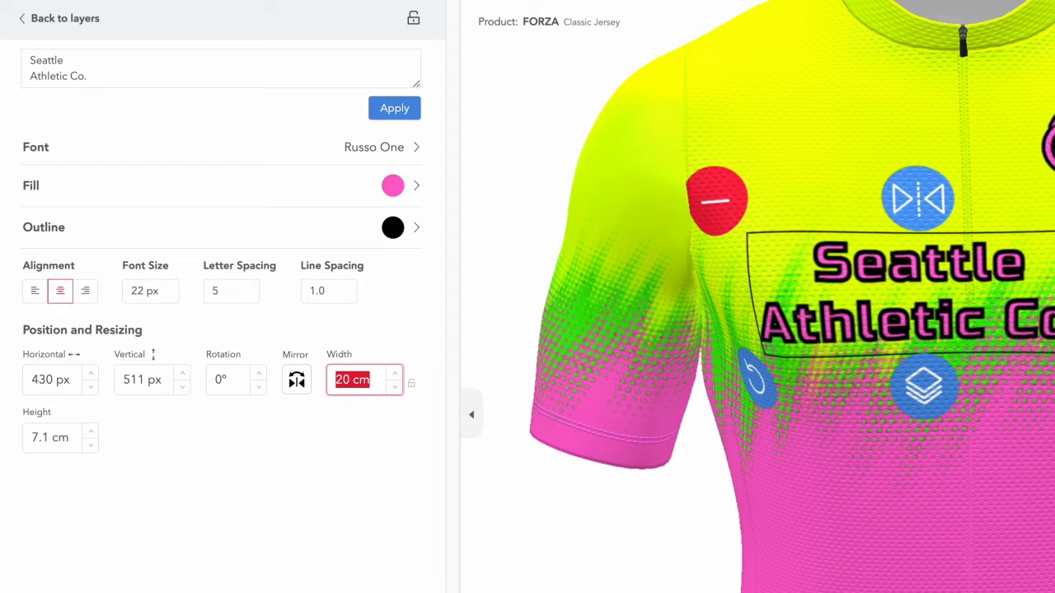
pyautogui.write('30')
pyautogui.click(47, 431)
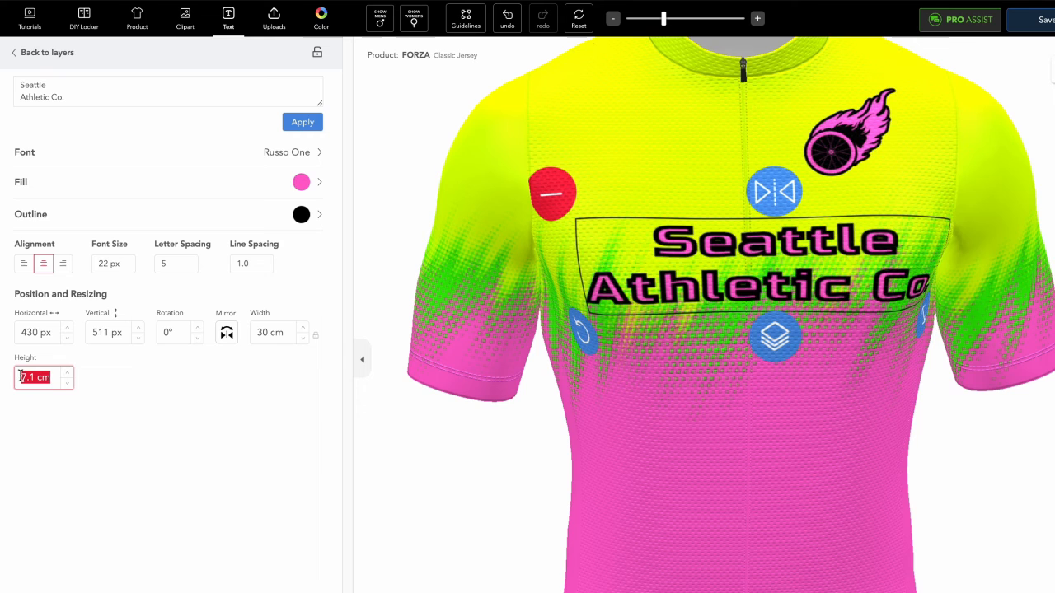
pyautogui.write('5')
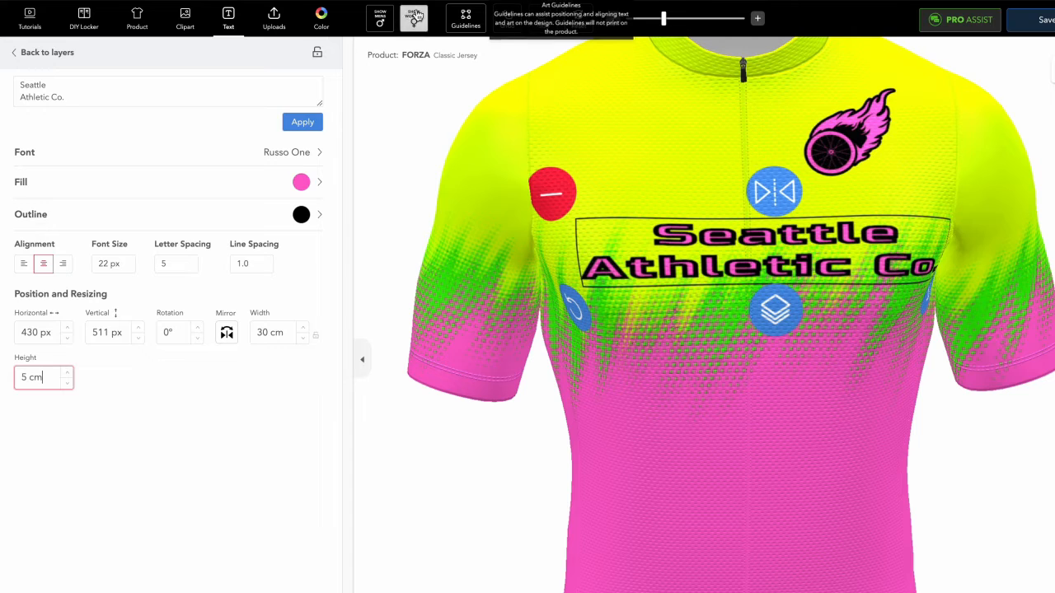
# Step: Undo the last height and width changes on the team text
pyautogui.click(509, 20)
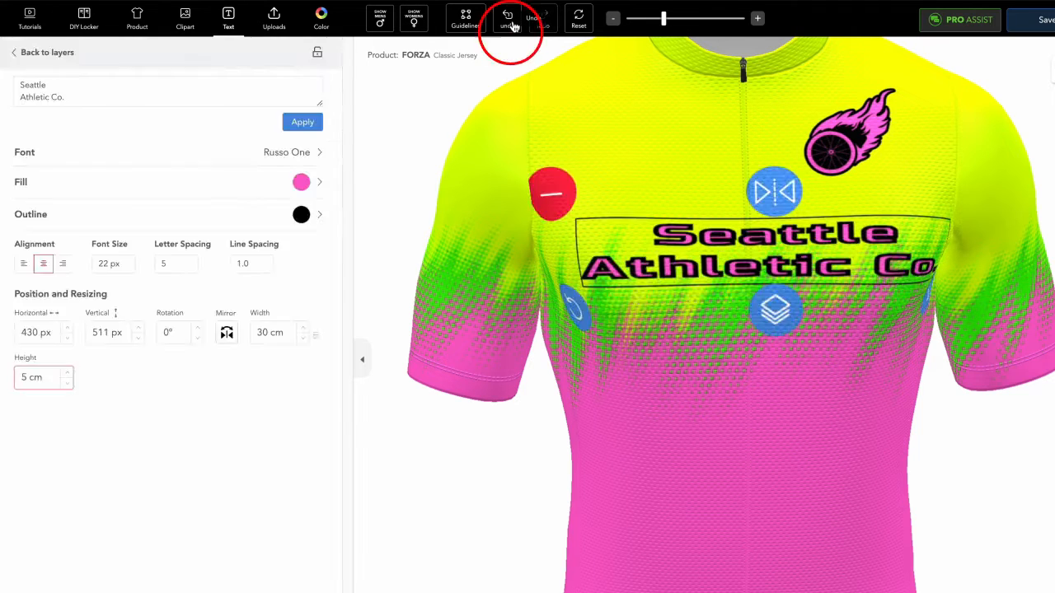
pyautogui.click(509, 20)
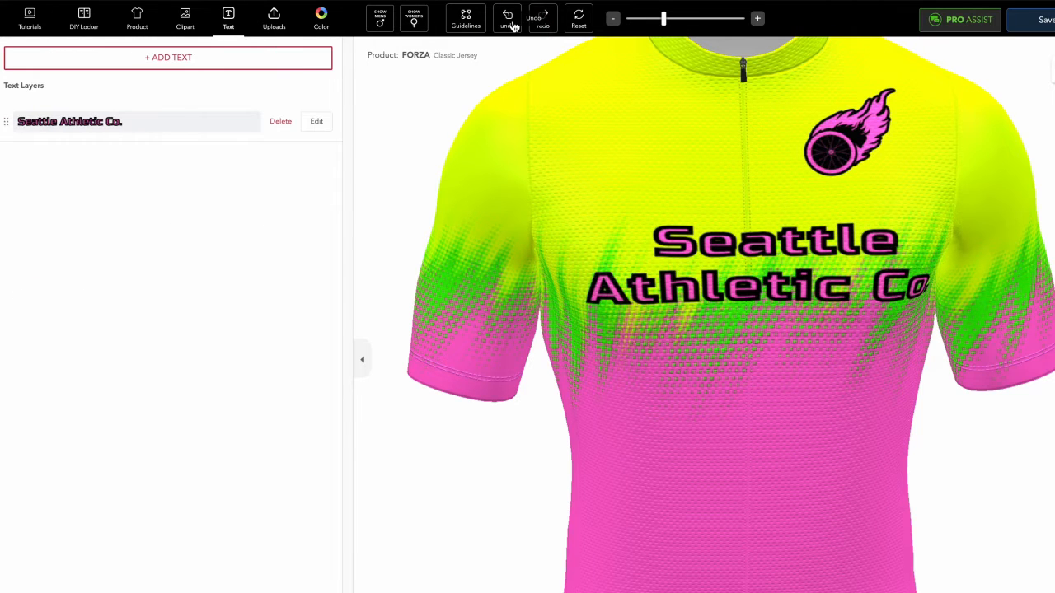
pyautogui.click(512, 25)
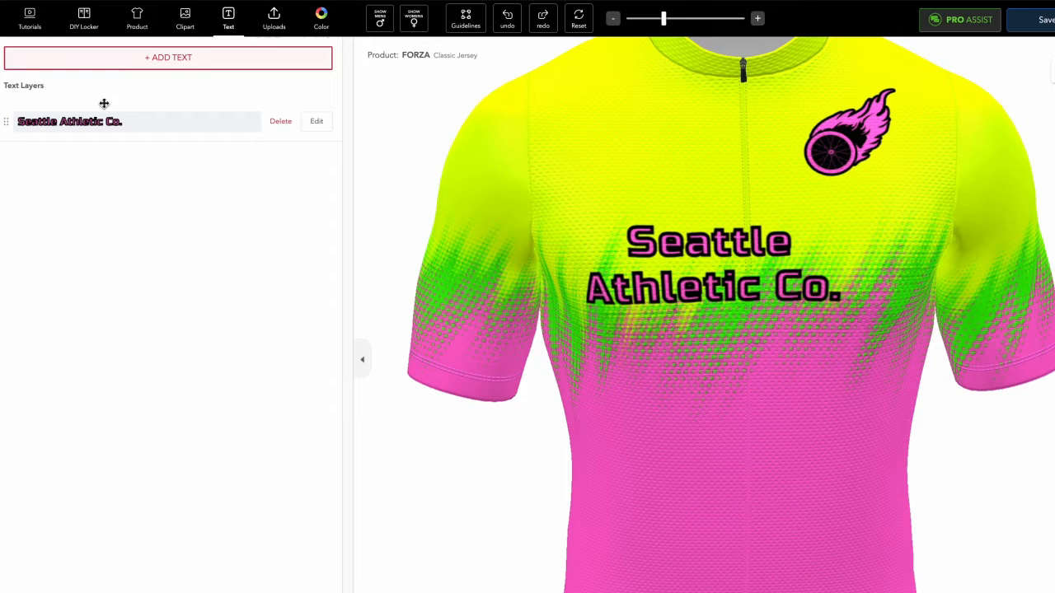
# Step: Reopen the text layer for editing, mirror the text horizontally and flip it back to its readable orientation
pyautogui.click(316, 121)
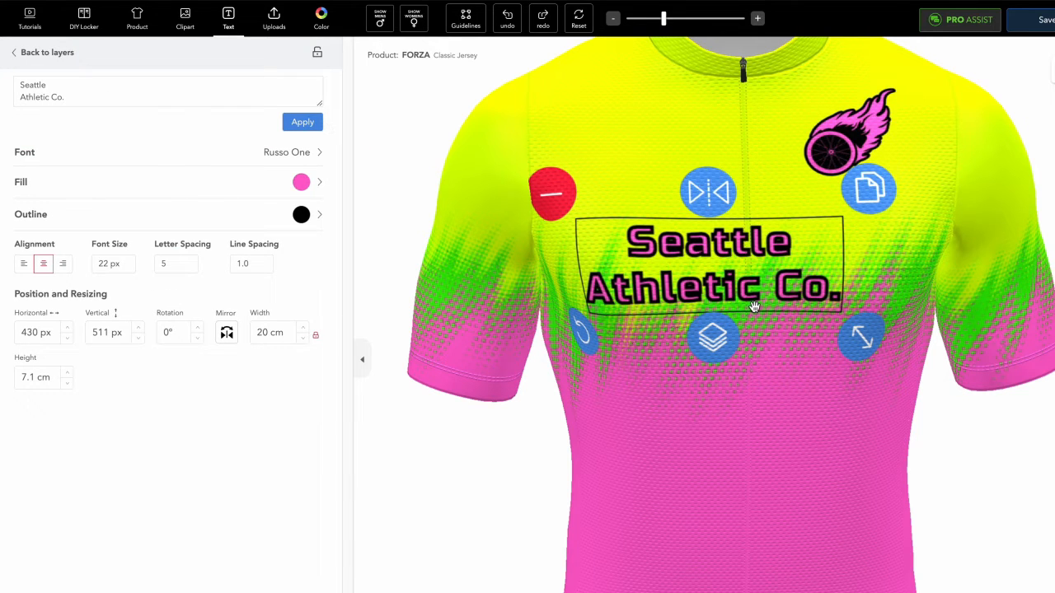
pyautogui.click(709, 192)
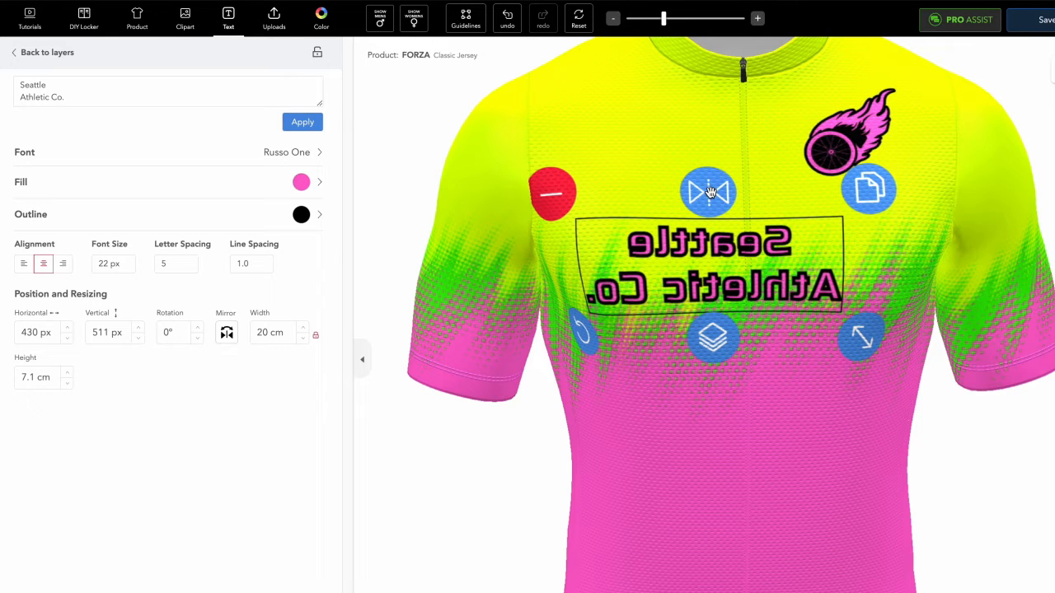
pyautogui.click(228, 336)
pyautogui.click(229, 338)
pyautogui.click(227, 334)
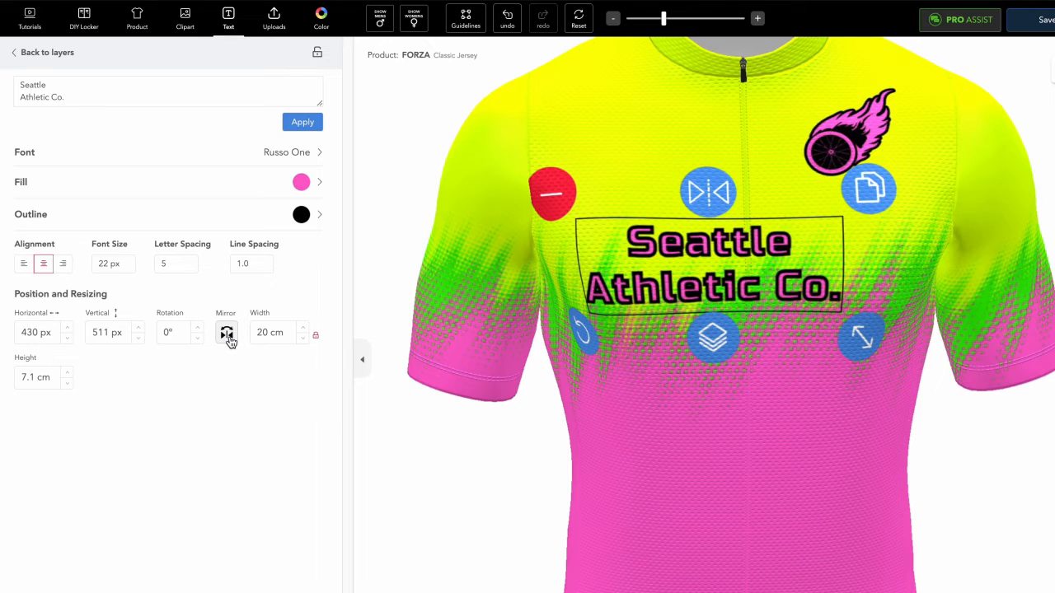
# Step: Duplicate the chest text and place the copy on the logo-side sleeve, just above the hem
pyautogui.click(871, 192)
pyautogui.moveTo(805, 324); pyautogui.dragTo(800, 432)
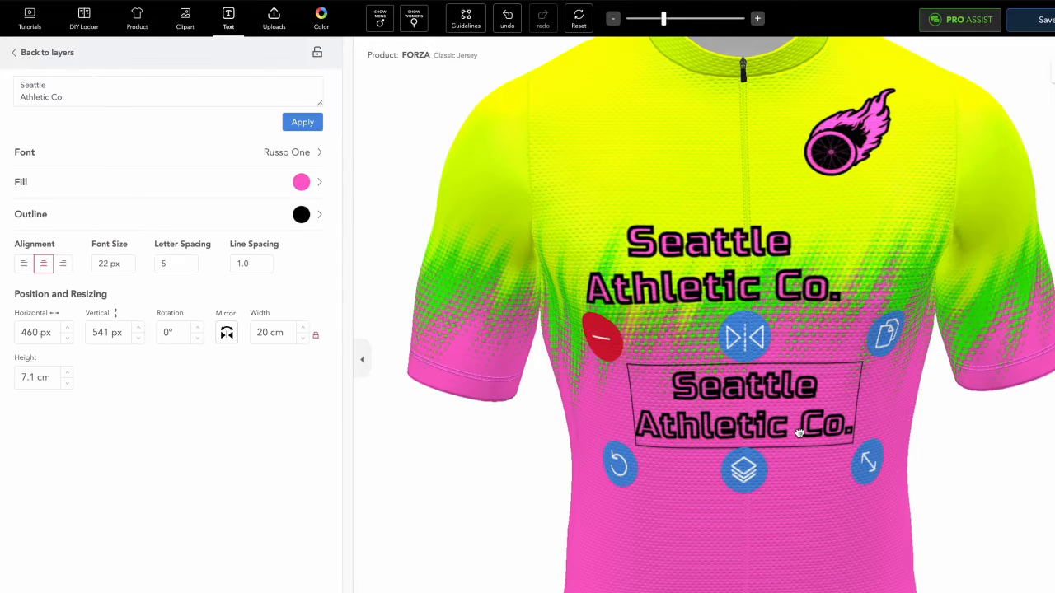
pyautogui.moveTo(869, 466); pyautogui.dragTo(690, 372)
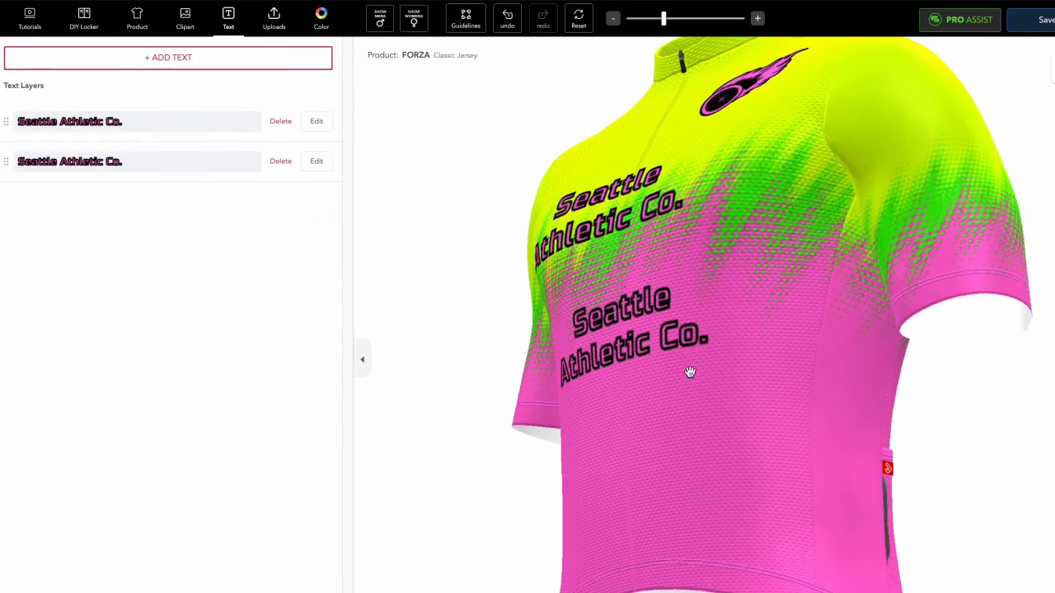
pyautogui.click(691, 344)
pyautogui.moveTo(620, 318); pyautogui.dragTo(976, 229)
pyautogui.moveTo(852, 353); pyautogui.dragTo(745, 452)
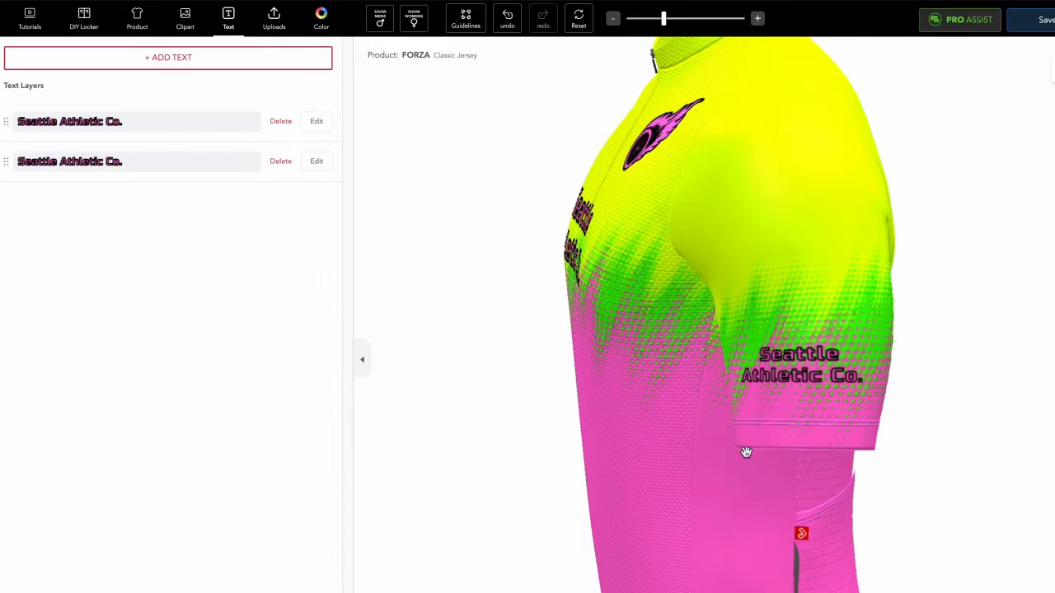
# Step: Try rotating the chest text freehand and to 45°, and return its rotation to 0°
pyautogui.moveTo(658, 433); pyautogui.dragTo(789, 170)
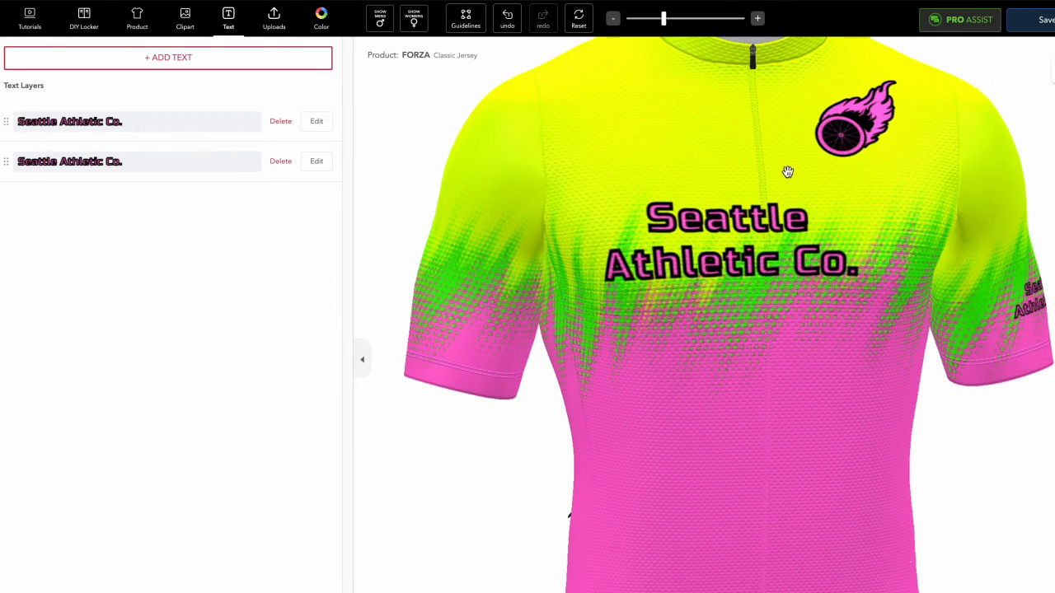
pyautogui.click(746, 224)
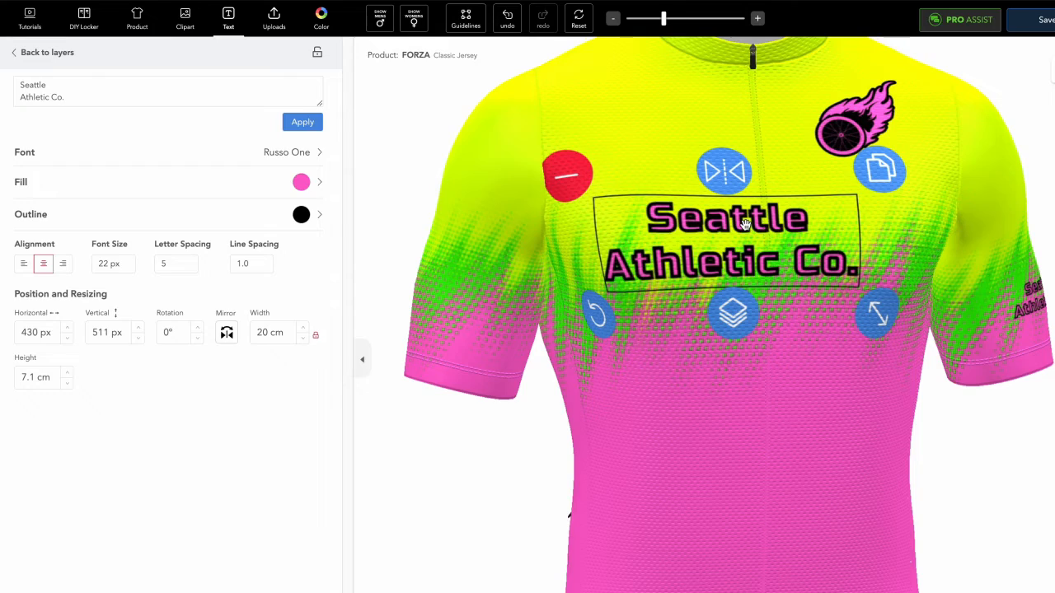
pyautogui.moveTo(595, 315); pyautogui.dragTo(575, 281)
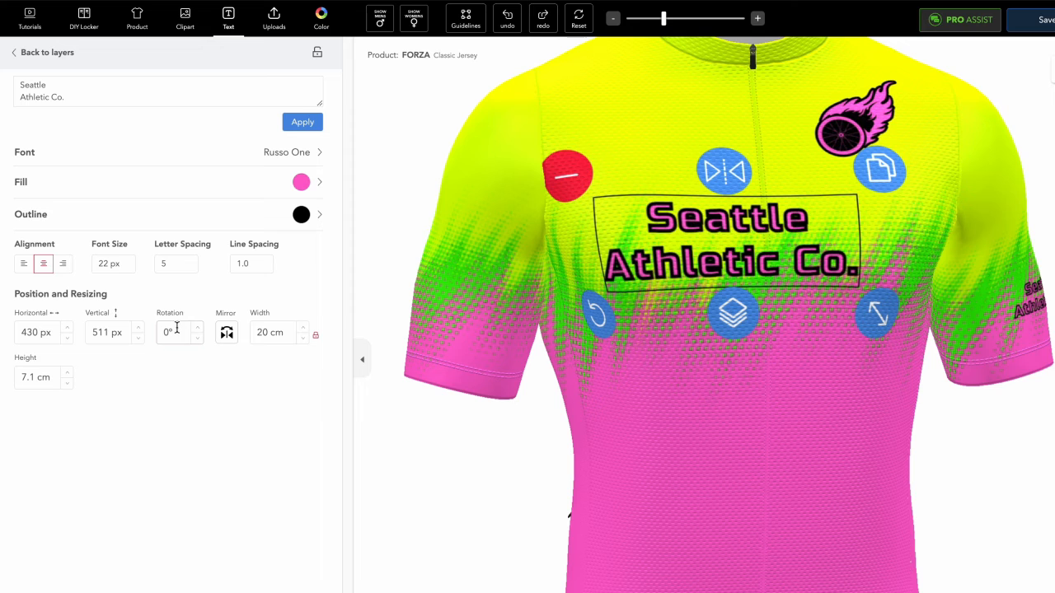
pyautogui.click(173, 331)
pyautogui.write('45')
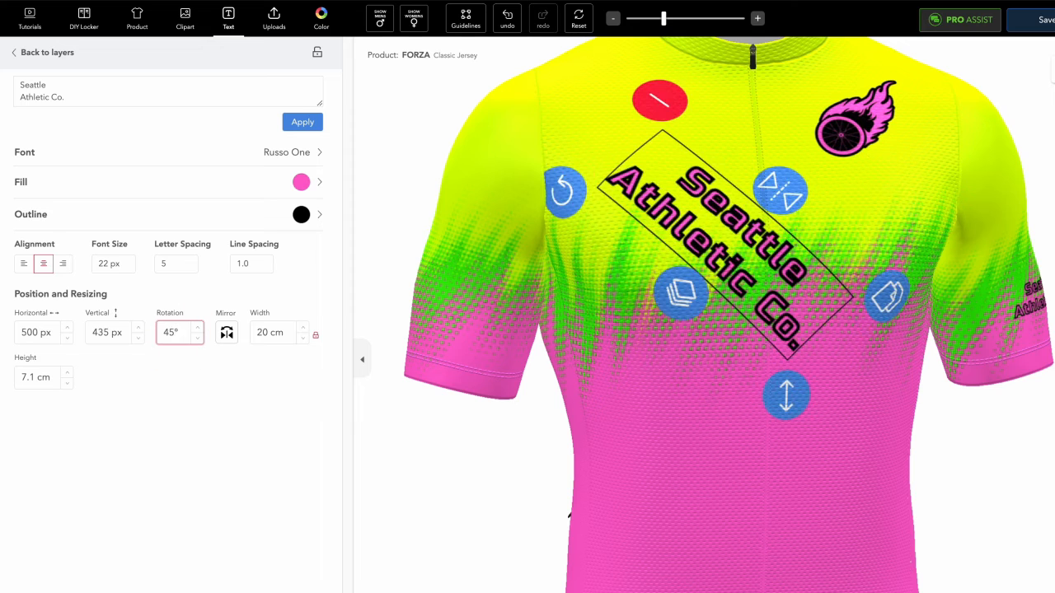
pyautogui.doubleClick(179, 332)
pyautogui.write('0')
pyautogui.click(209, 420)
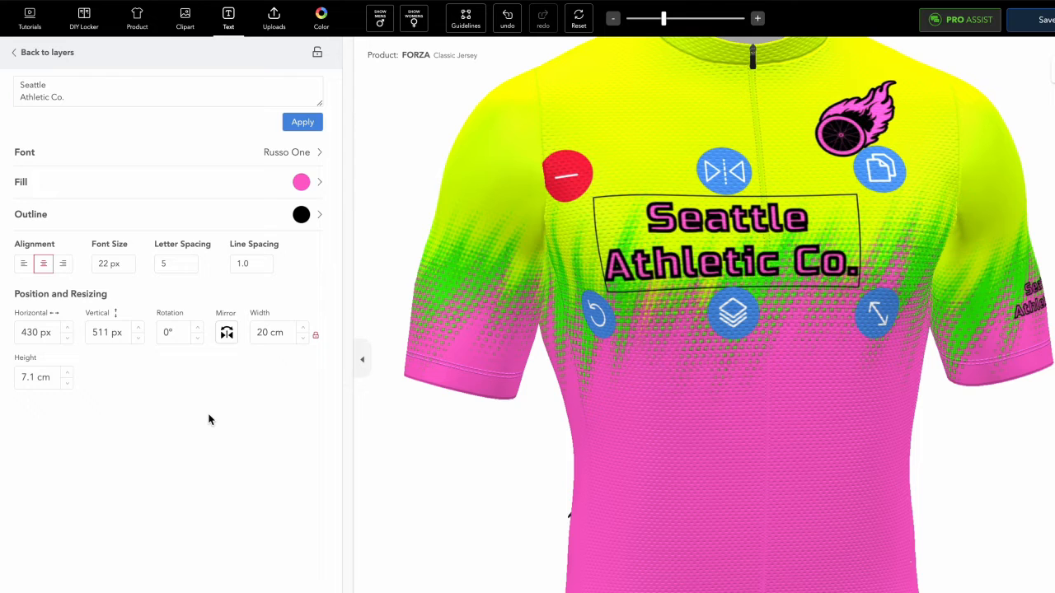
# Step: Nudge the chest text to 451 px horizontally and 515 px vertically, and delete it from the jersey
pyautogui.click(68, 328)
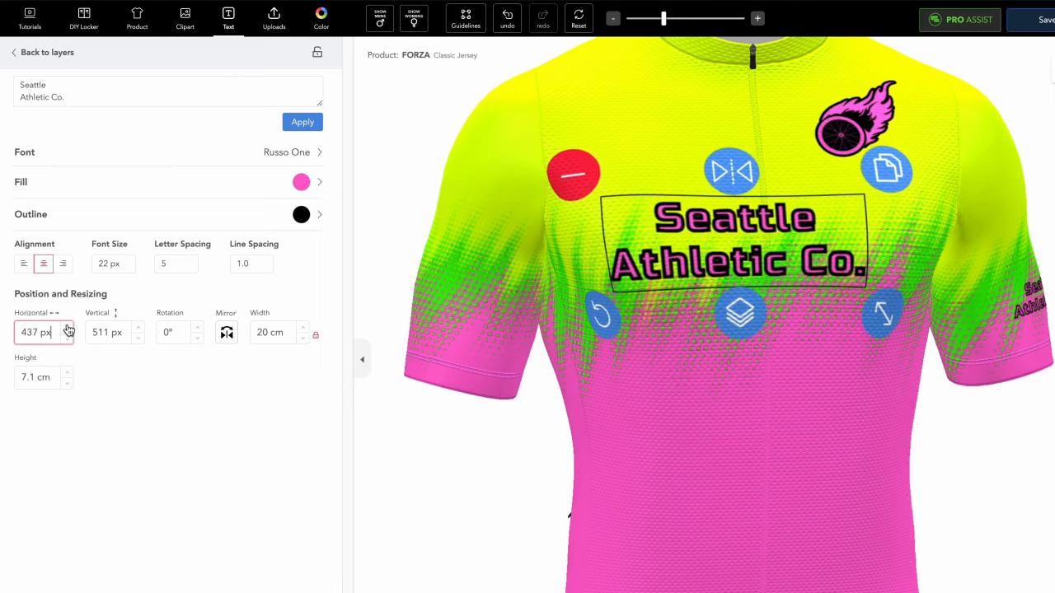
pyautogui.click(68, 328)
pyautogui.click(137, 330)
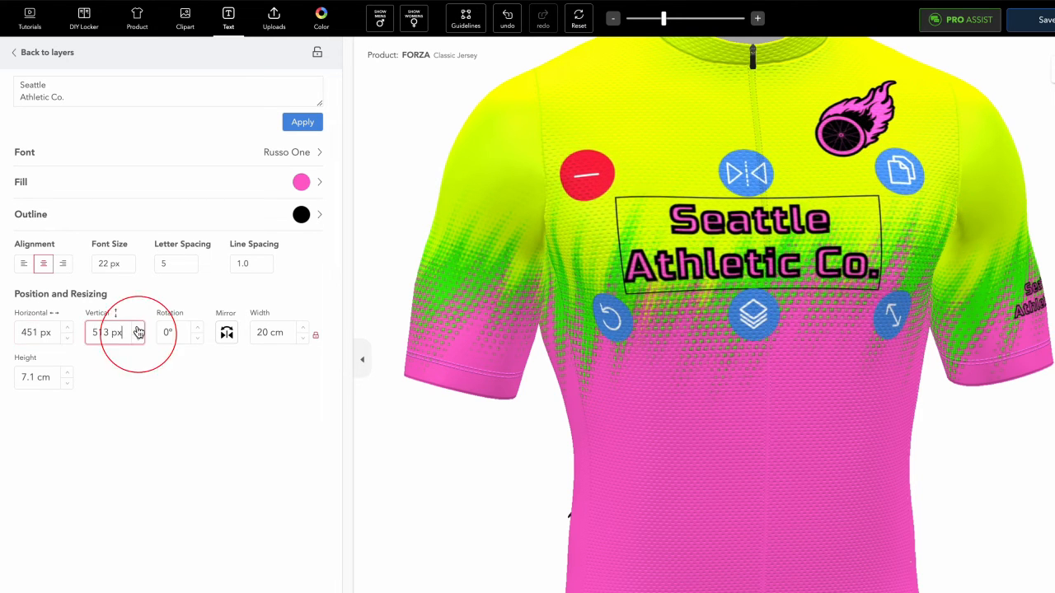
pyautogui.click(139, 329)
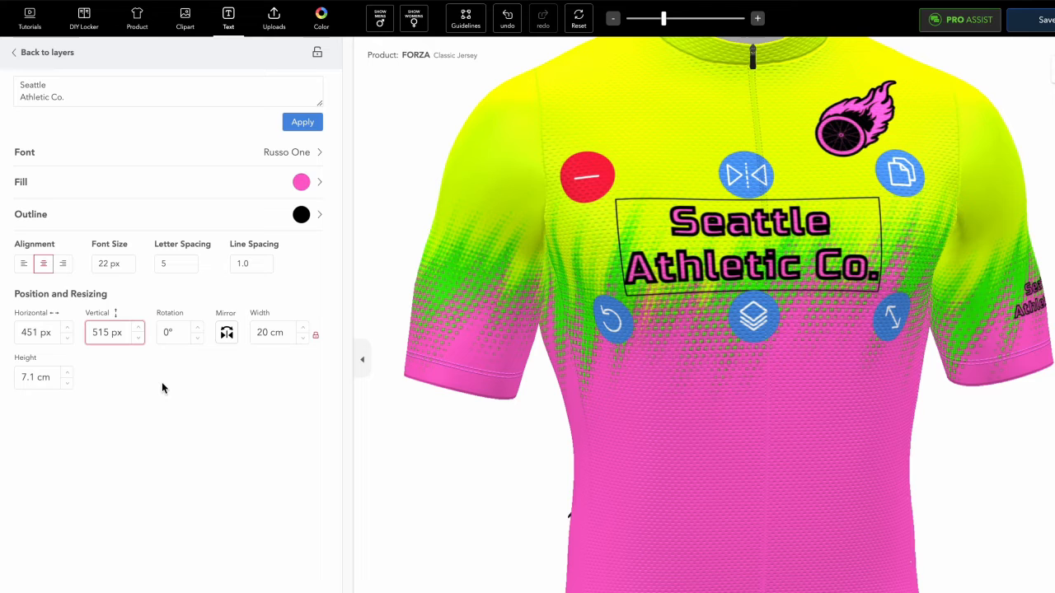
pyautogui.click(588, 178)
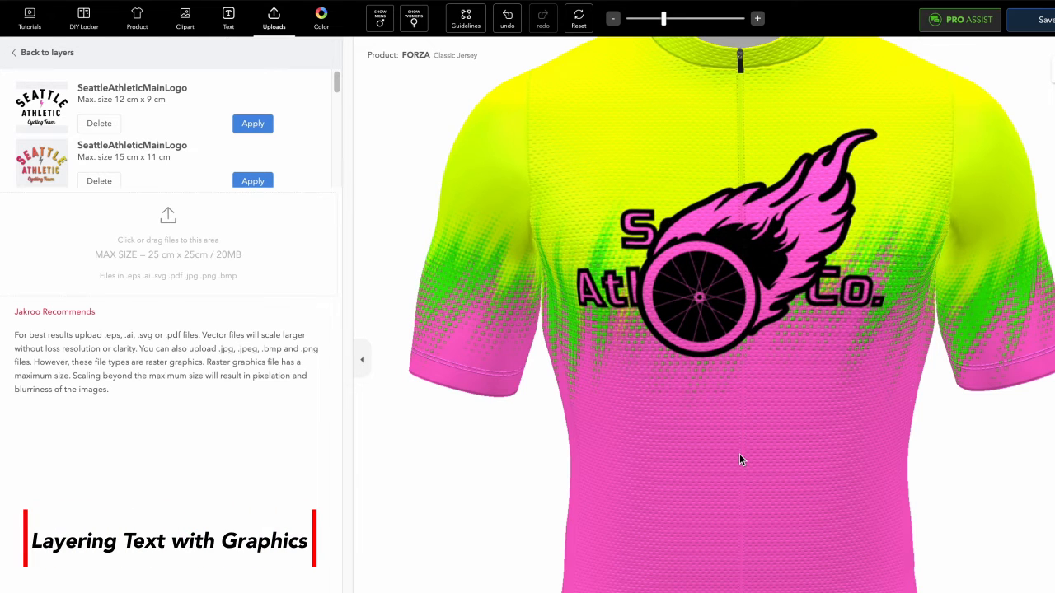
# Step: Bring the team text in front of the large flaming wheel graphic on the chest and deselect it
pyautogui.click(588, 297)
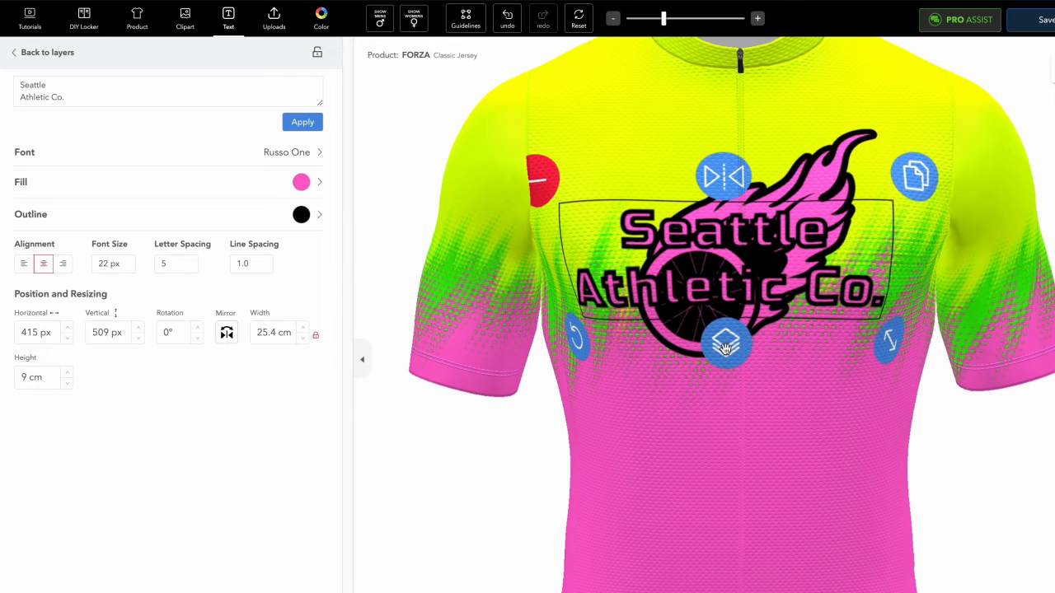
pyautogui.click(766, 436)
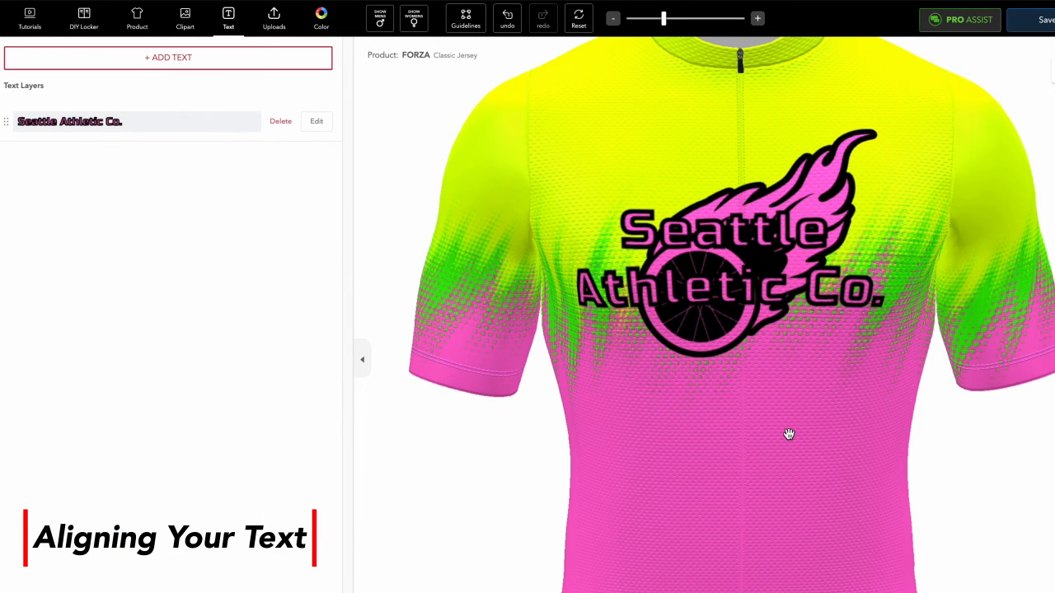
# Step: Center the flaming wheel graphic and the team text on the chest with the help of the guidelines, and hide the guidelines
pyautogui.click(468, 24)
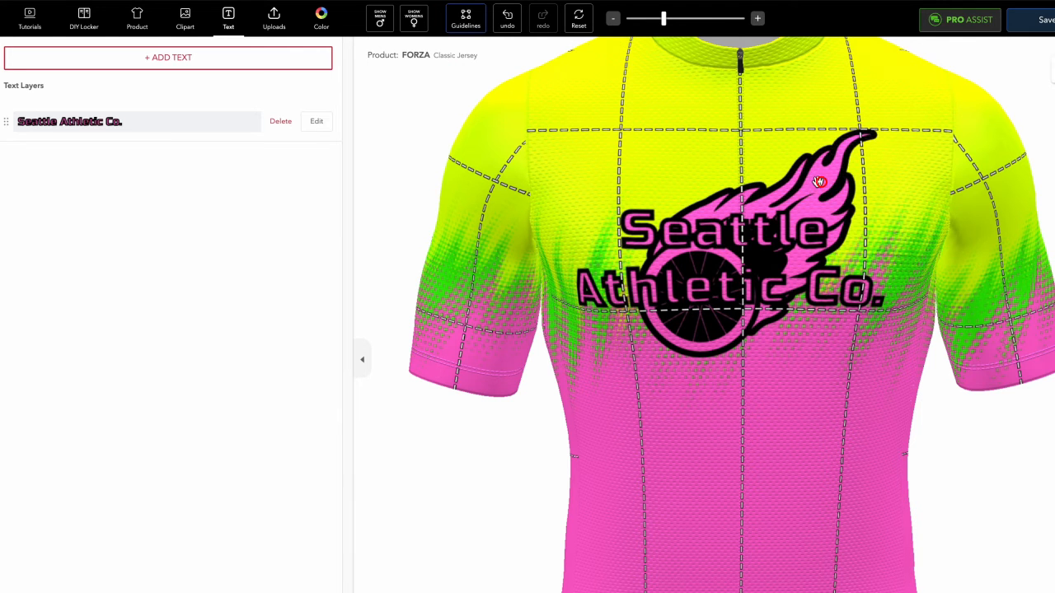
pyautogui.moveTo(819, 183); pyautogui.dragTo(802, 185)
pyautogui.click(845, 303)
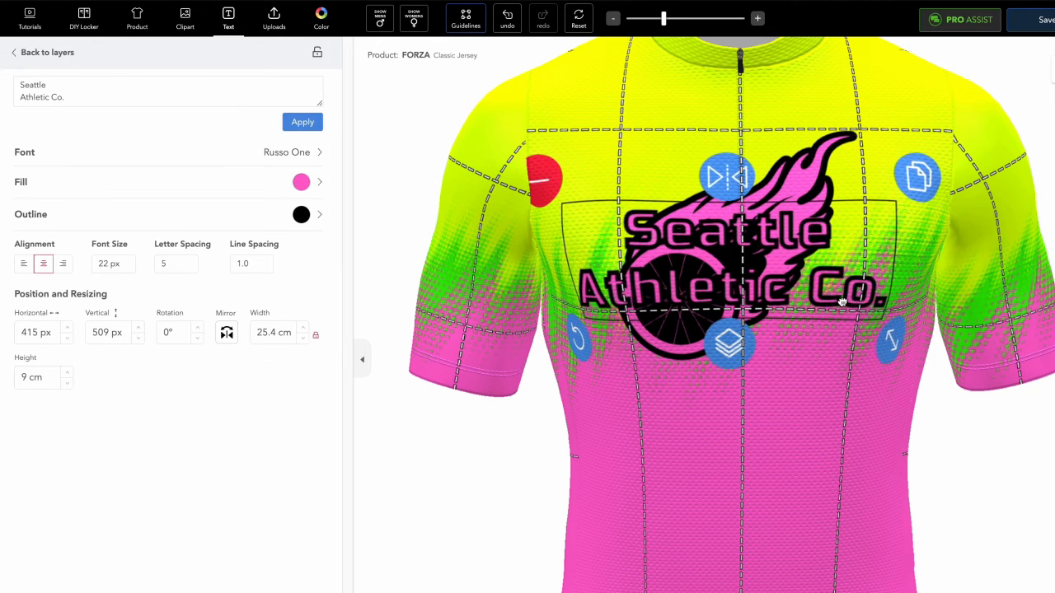
pyautogui.moveTo(841, 303); pyautogui.dragTo(851, 302)
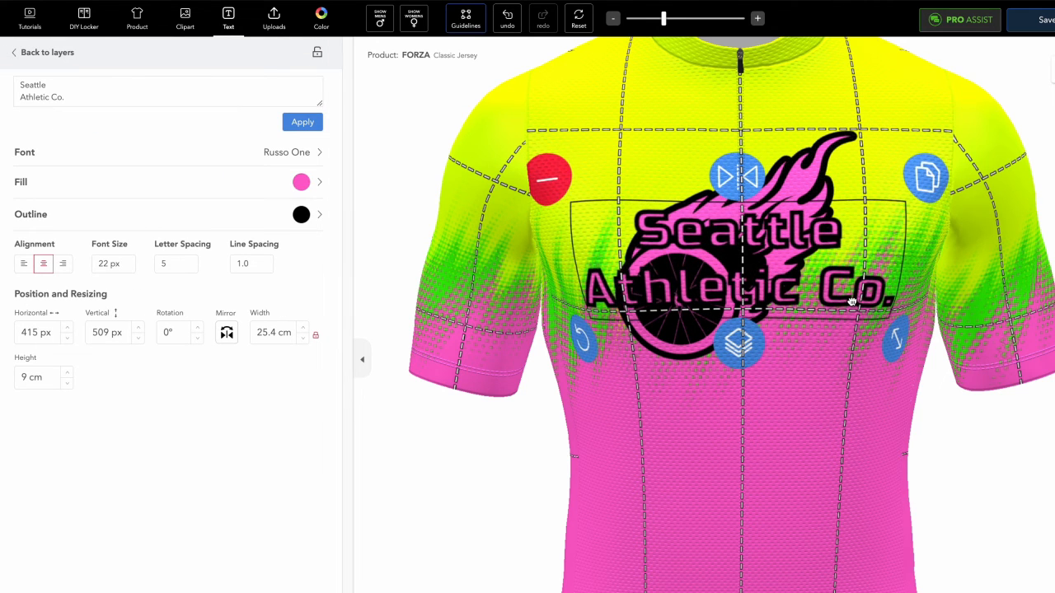
pyautogui.click(833, 381)
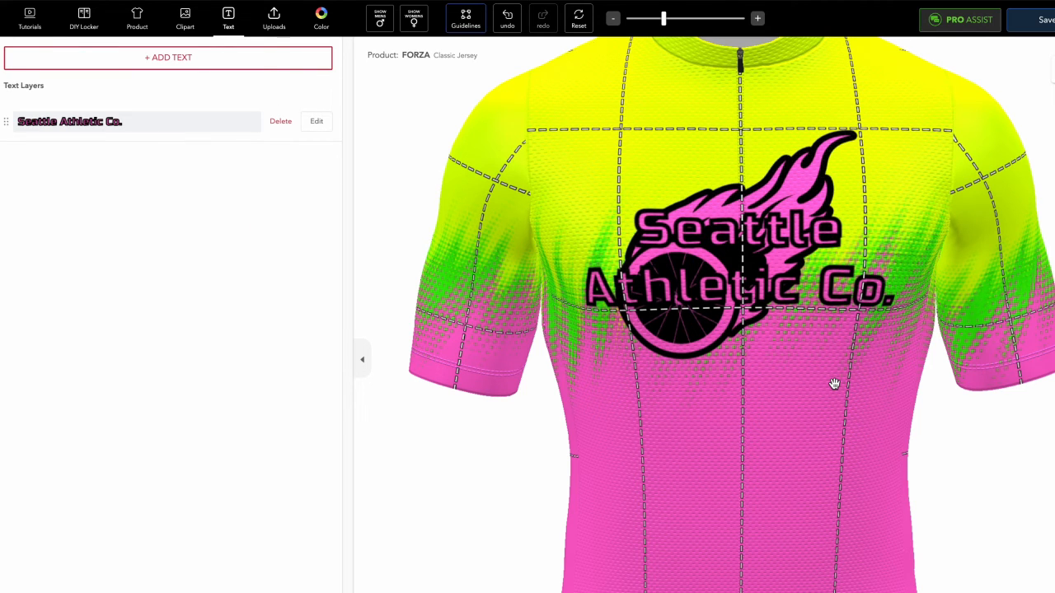
pyautogui.click(466, 21)
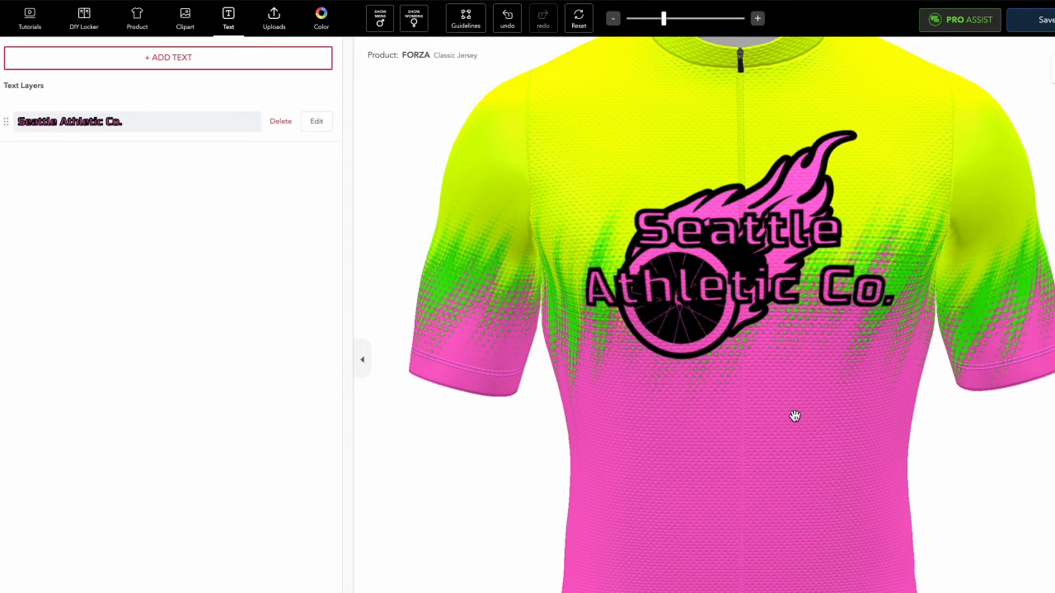
pyautogui.scroll(-5, 795, 416)
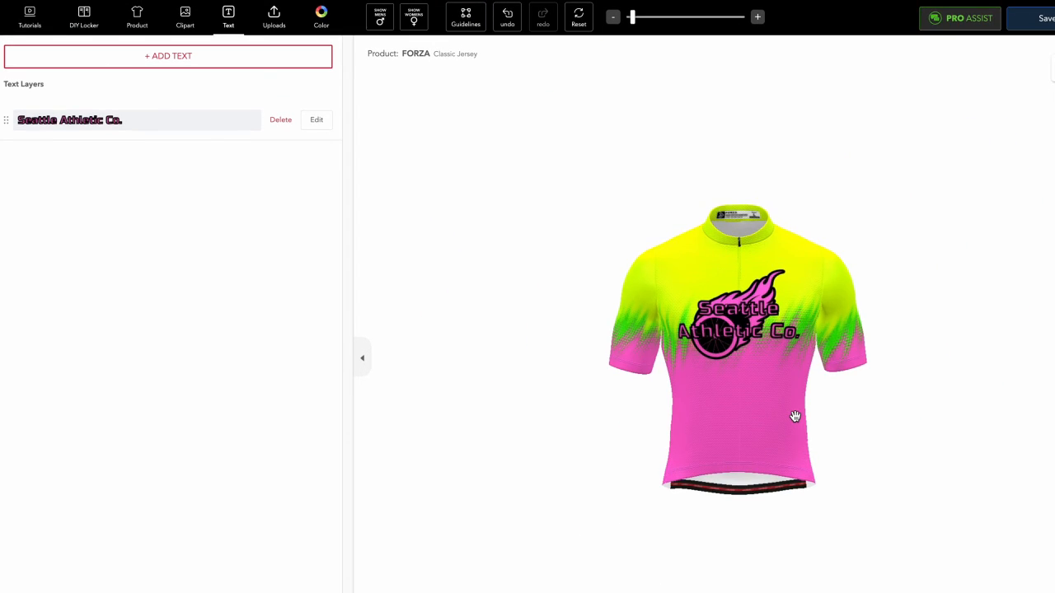